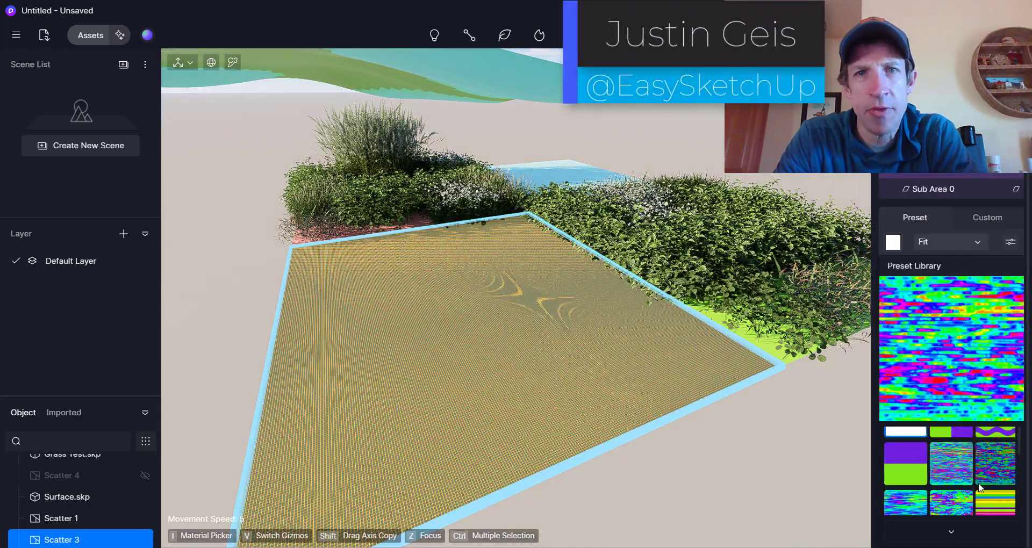
# Divide the yellow square's scatter area into two sub areas with the wavy stripe preset image
pyautogui.click(976, 477)
pyautogui.click(689, 396)
pyautogui.click(638, 376)
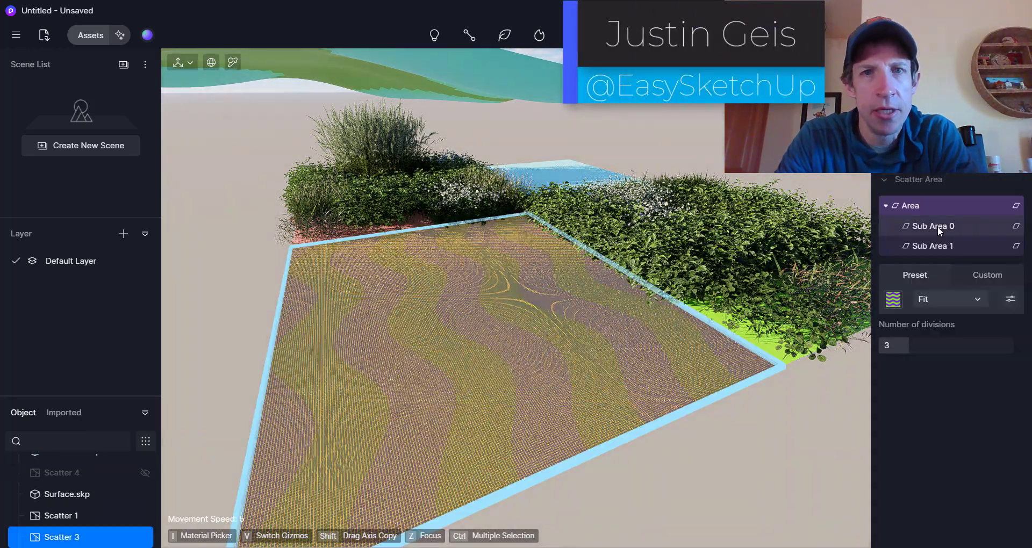
# Scatter Low poly Brassica napus 08 in Sub Area 0 and reduce its random scaling
pyautogui.click(937, 227)
pyautogui.click(987, 376)
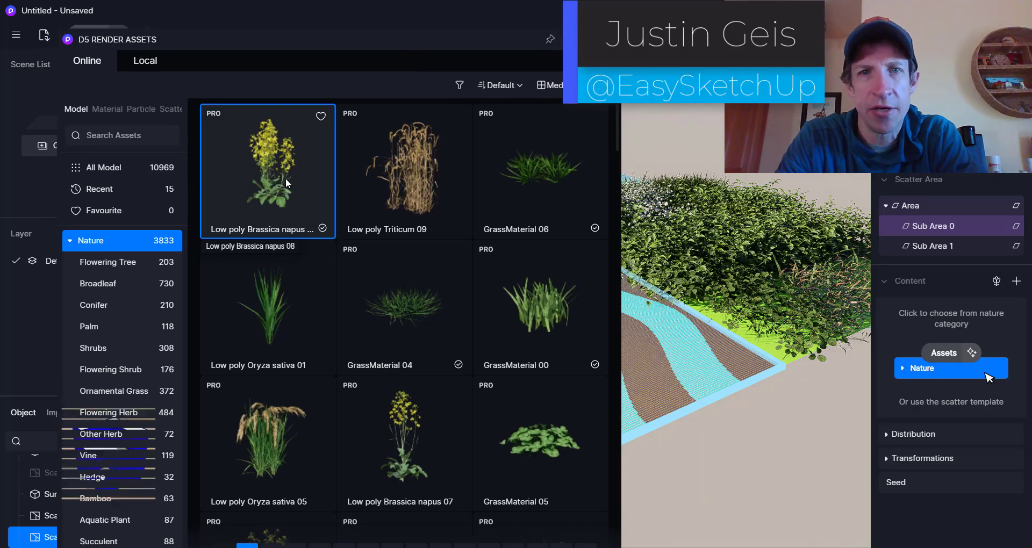
pyautogui.click(262, 172)
pyautogui.click(923, 356)
pyautogui.moveTo(934, 416)
pyautogui.mouseDown()
pyautogui.moveTo(916, 417)
pyautogui.moveTo(924, 417)
pyautogui.mouseUp()
# Scatter Low poly Triticum 09 in Sub Area 1 with random scaling from 23.1% to 51.6%
pyautogui.click(917, 246)
pyautogui.click(988, 376)
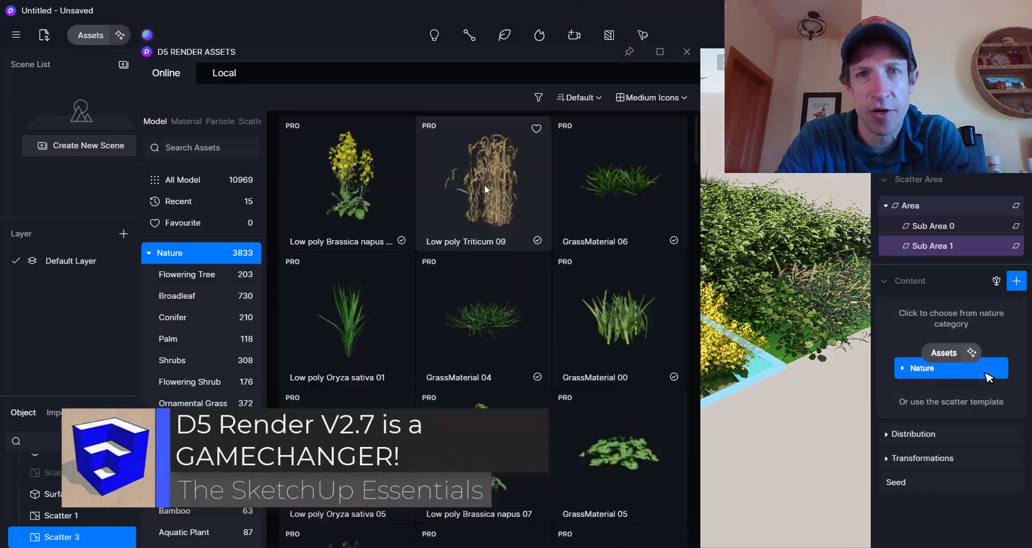
pyautogui.click(489, 180)
pyautogui.click(887, 356)
pyautogui.moveTo(983, 417); pyautogui.dragTo(878, 418)
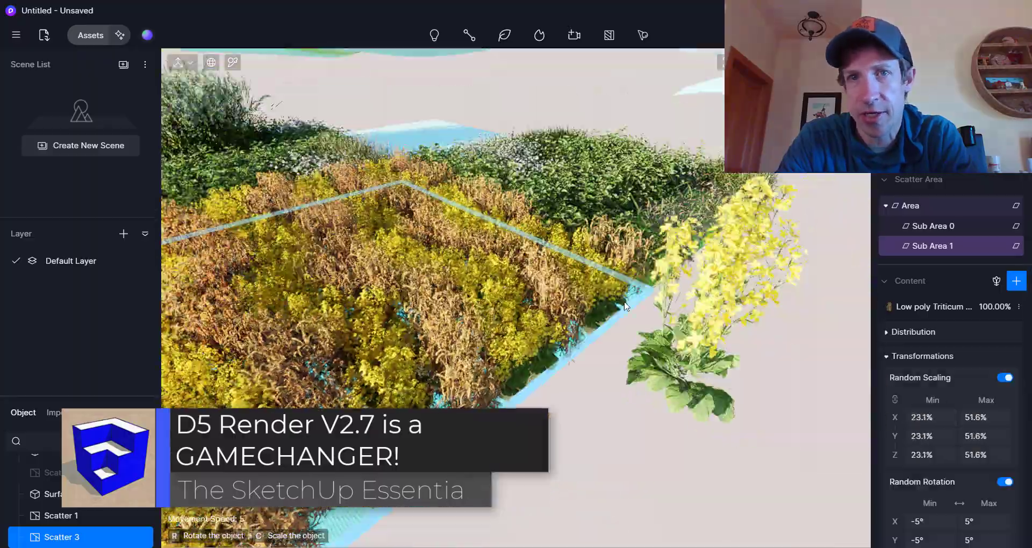
pyautogui.moveTo(566, 320); pyautogui.dragTo(538, 301, button='right')
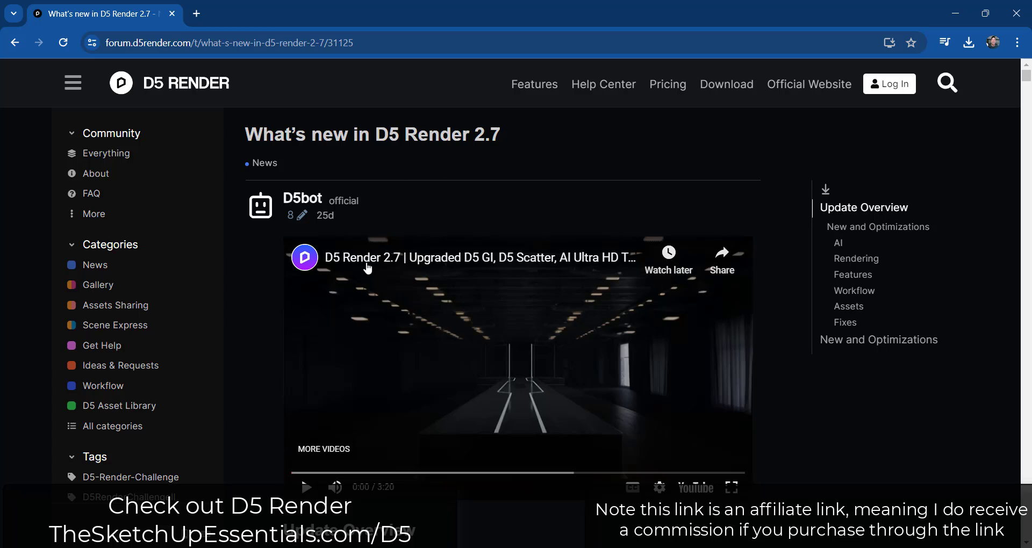
pyautogui.scroll(-5, 320, 358)
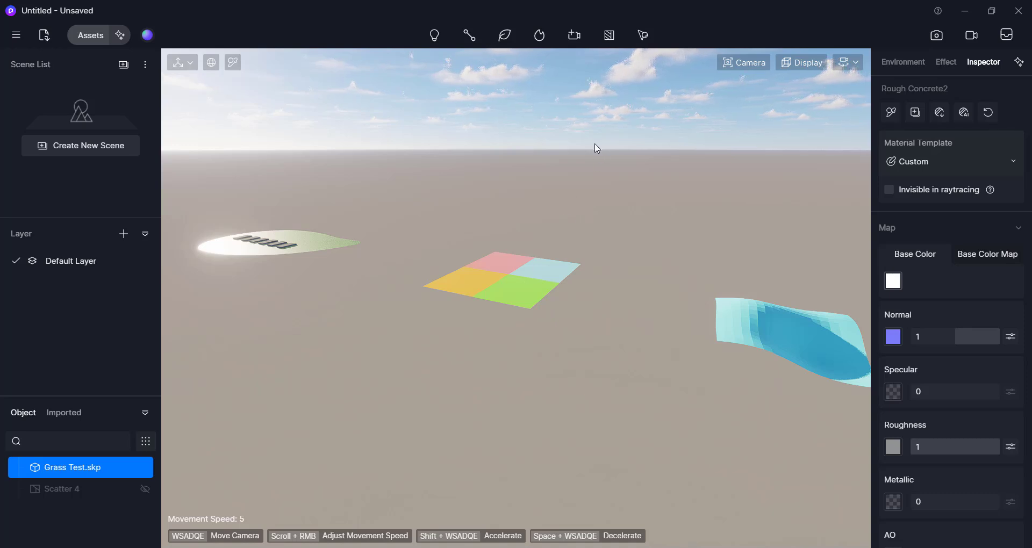
pyautogui.click(649, 36)
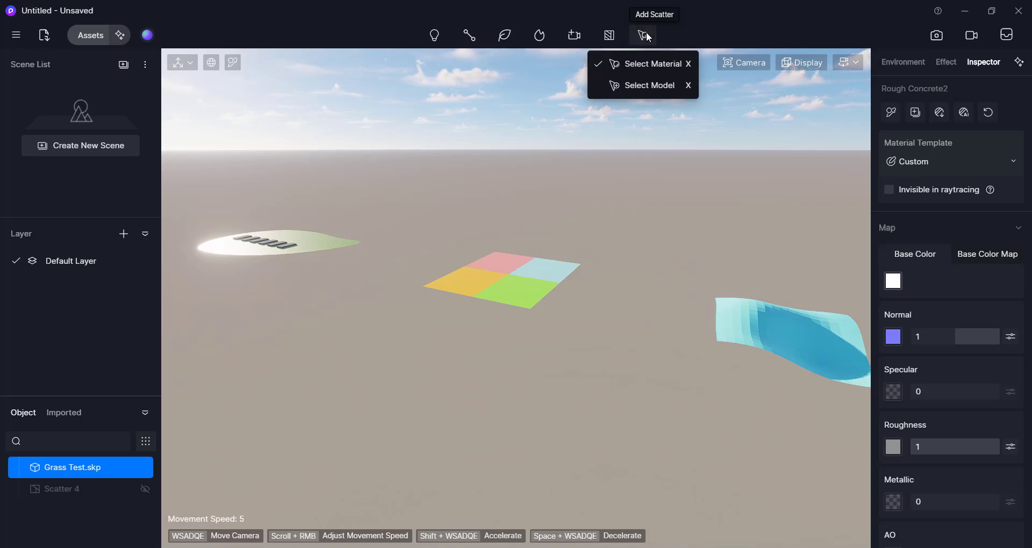
pyautogui.click(648, 85)
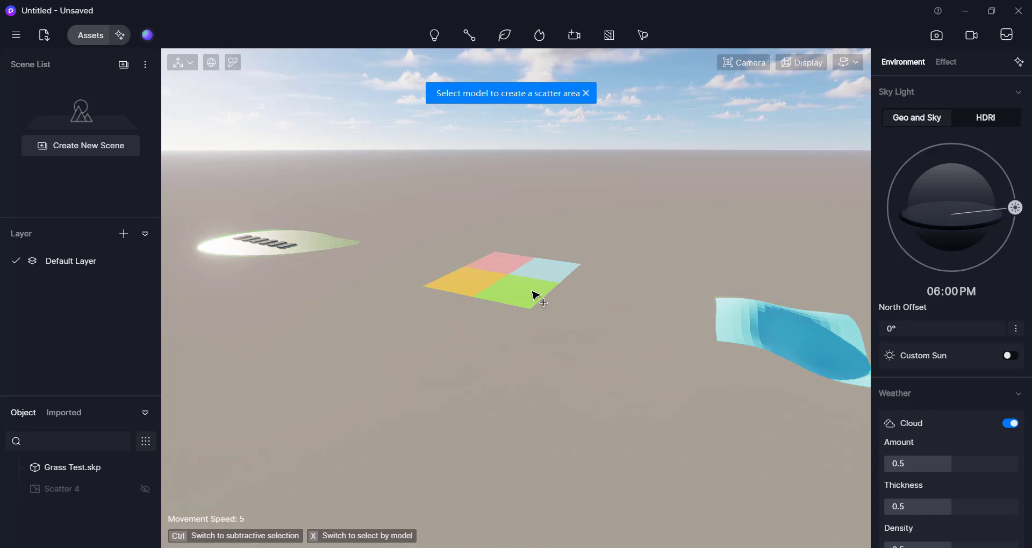
pyautogui.press('Escape')
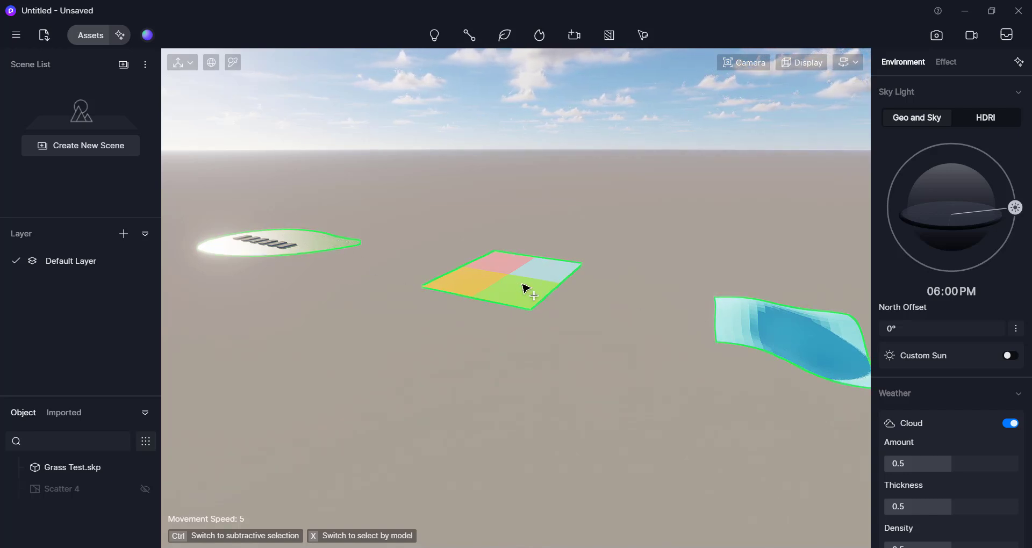
pyautogui.moveTo(516, 294)
pyautogui.mouseDown(button='right')
pyautogui.moveTo(498, 320)
pyautogui.moveTo(514, 317)
pyautogui.moveTo(515, 292)
pyautogui.mouseUp(button='right')
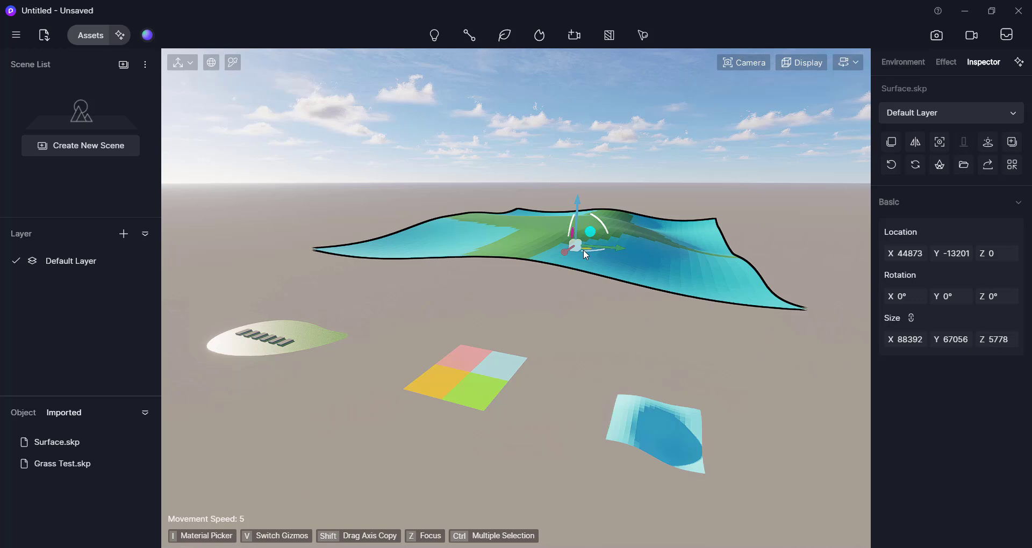
# Pick the Surface.skp terrain as the model for a new scatter area
pyautogui.moveTo(652, 270); pyautogui.dragTo(687, 256, button='right')
pyautogui.click(809, 219)
pyautogui.click(695, 238)
pyautogui.press('d')
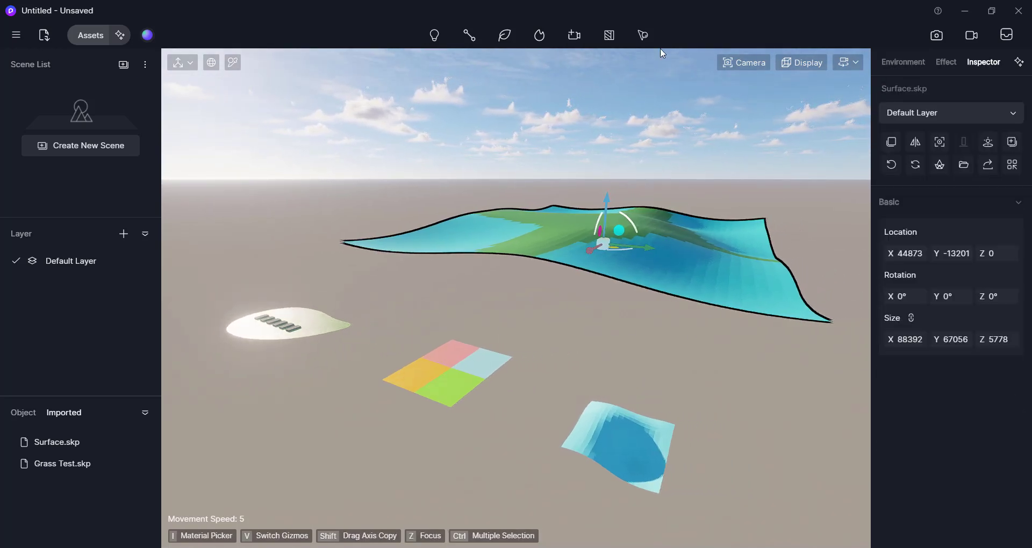
pyautogui.click(642, 37)
pyautogui.click(649, 84)
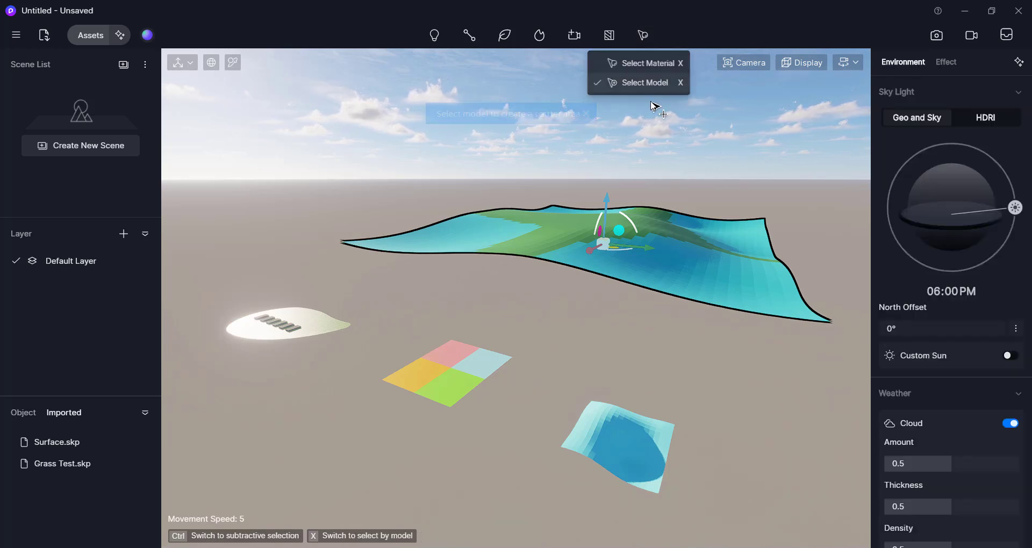
pyautogui.click(684, 240)
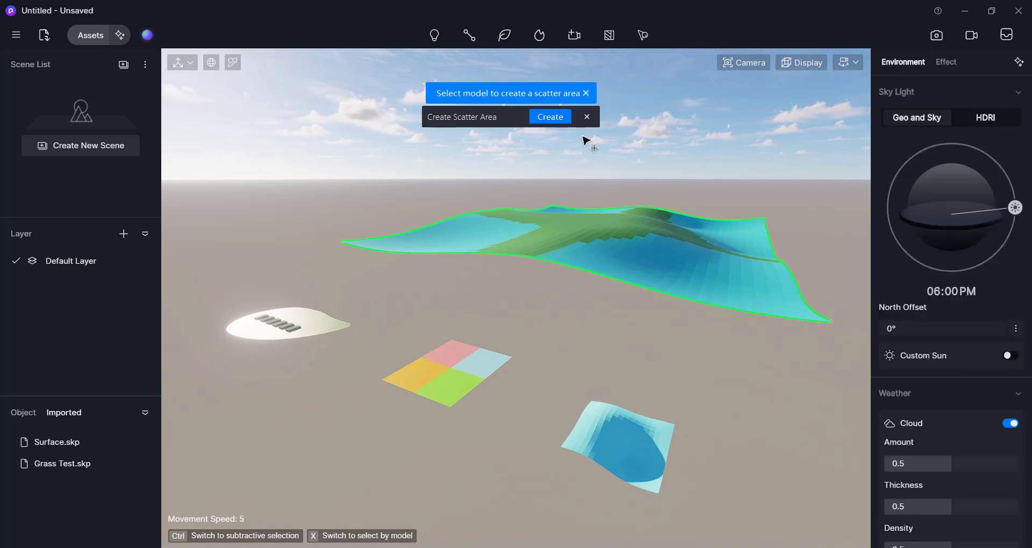
# Create a scatter area by material from the green and pink squares and show it in the object list
pyautogui.click(645, 38)
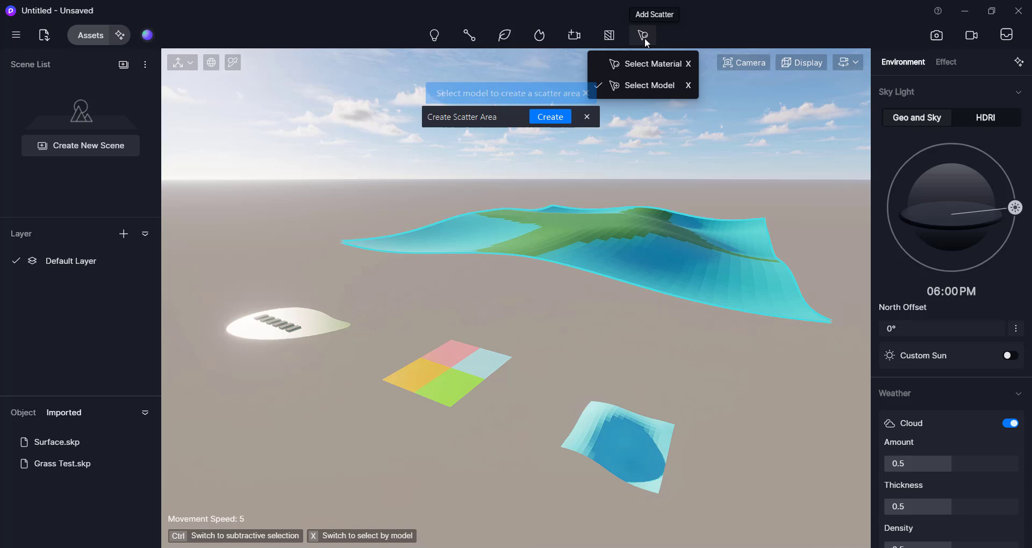
pyautogui.click(646, 65)
pyautogui.moveTo(559, 288); pyautogui.dragTo(601, 385, button='right')
pyautogui.press('w')
pyautogui.press('a')
pyautogui.press('w')
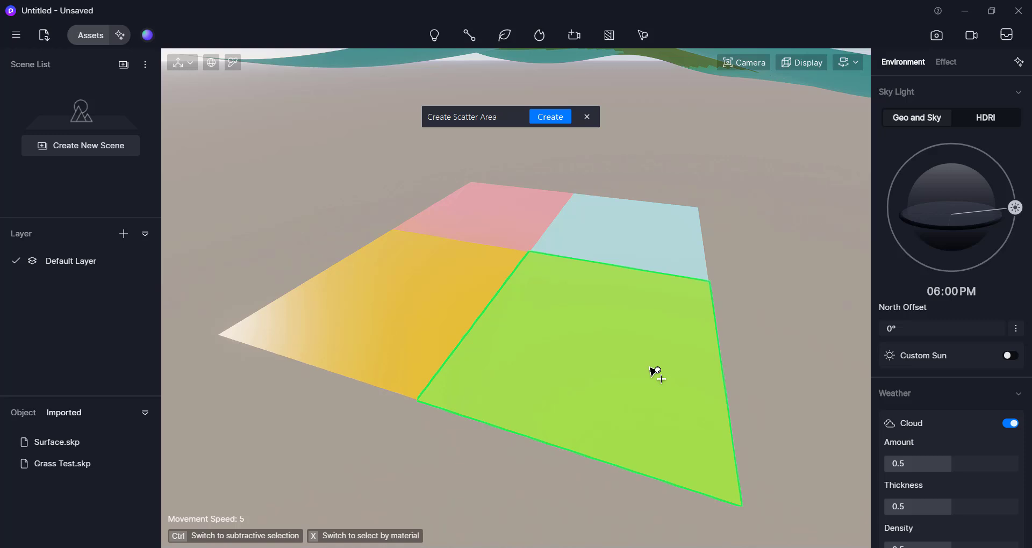
pyautogui.click(557, 262)
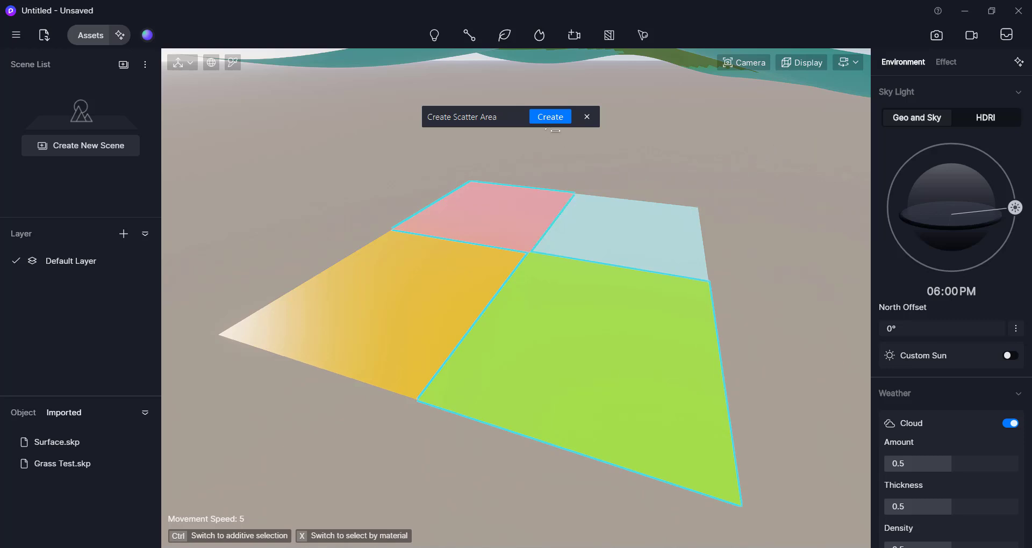
pyautogui.click(549, 119)
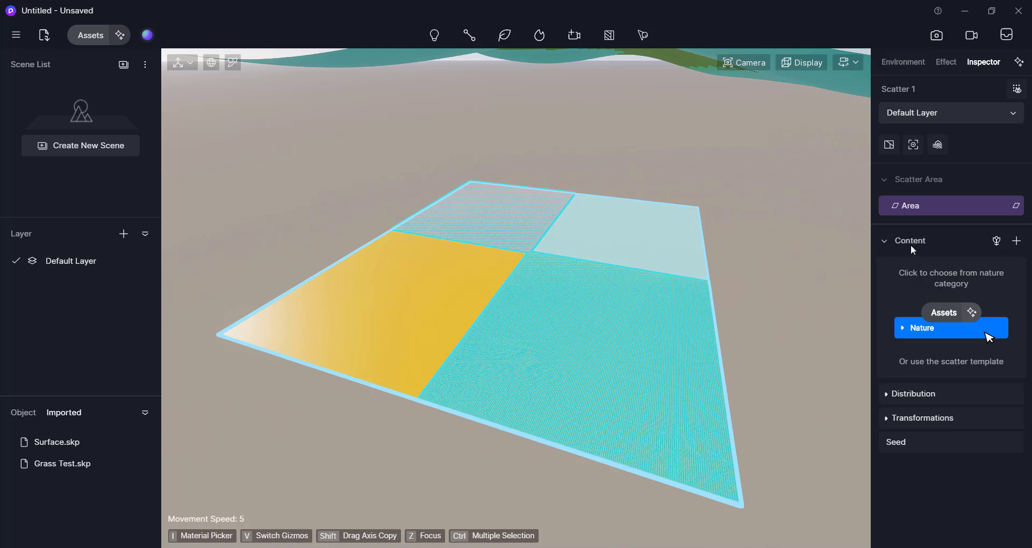
pyautogui.click(25, 413)
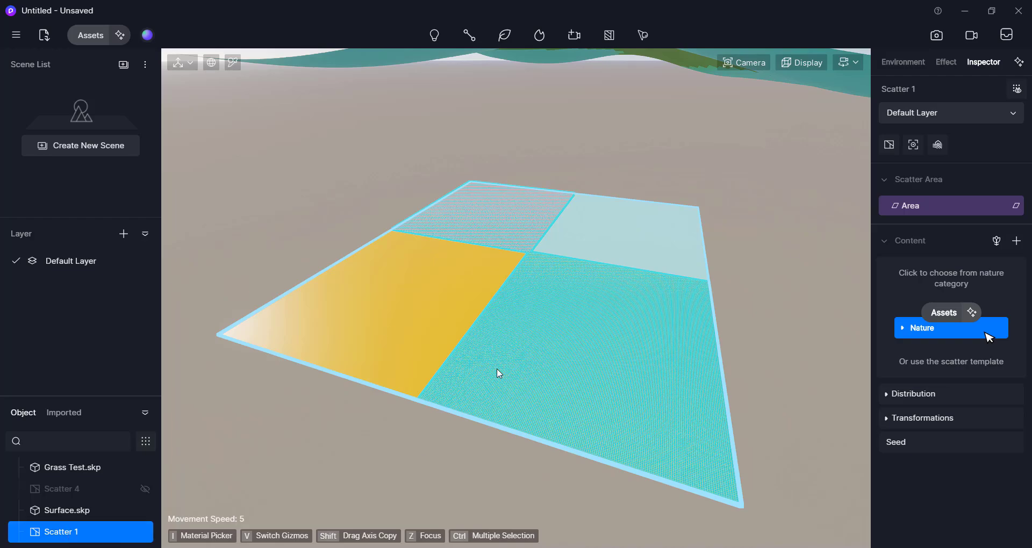
# Try Low poly Brassica napus 08 as the scatter content of the green and pink squares and remove it
pyautogui.moveTo(548, 374); pyautogui.dragTo(678, 353, button='right')
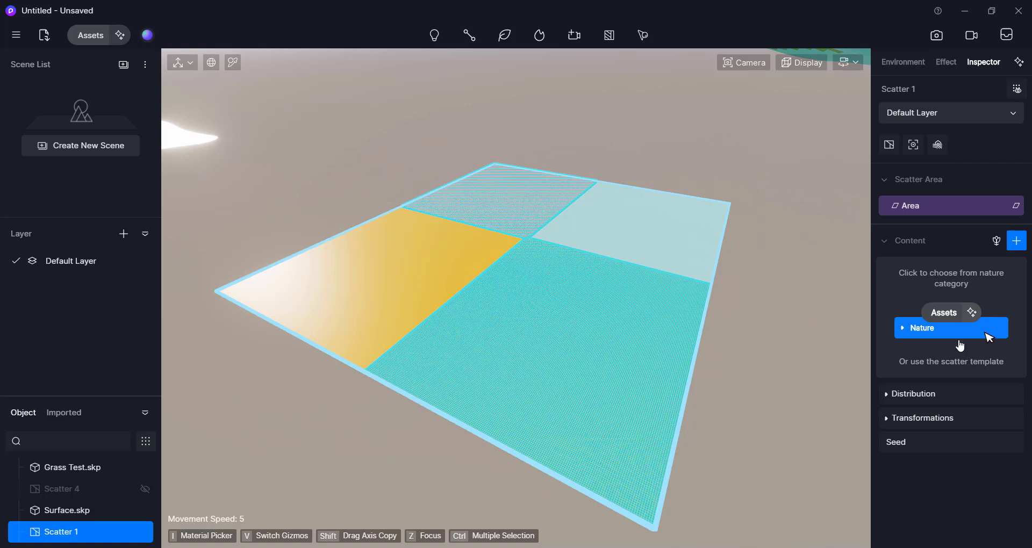
pyautogui.click(987, 334)
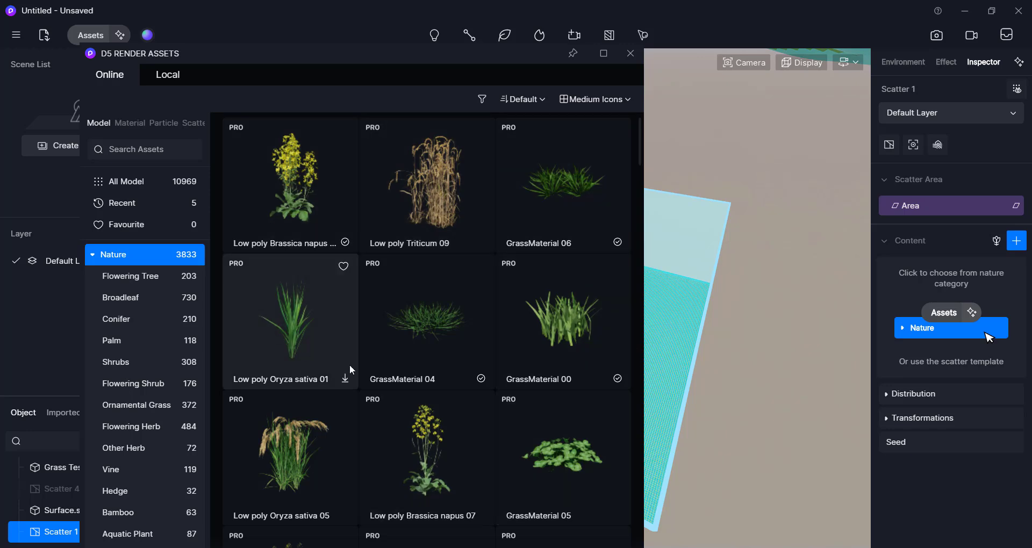
pyautogui.click(298, 187)
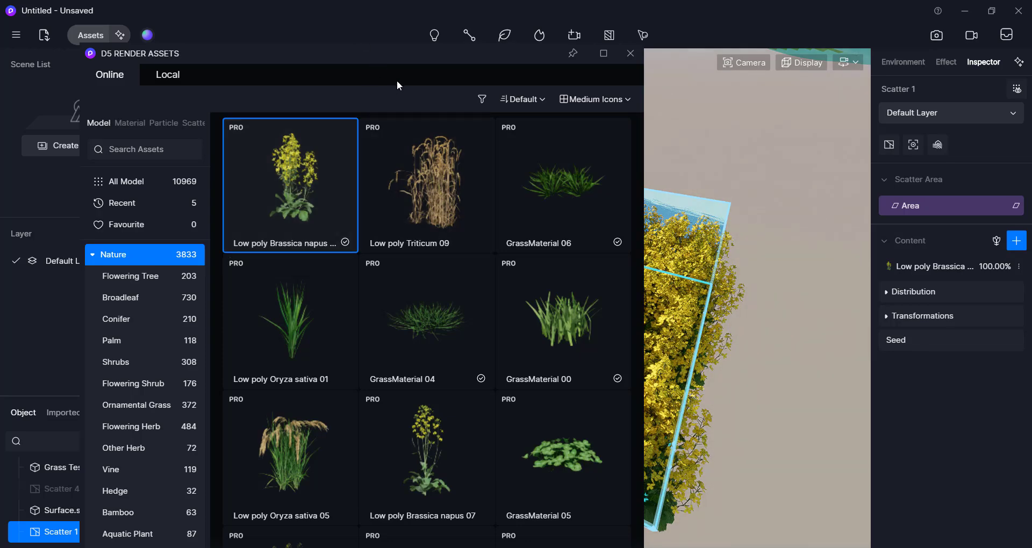
pyautogui.moveTo(402, 56); pyautogui.dragTo(0, 75)
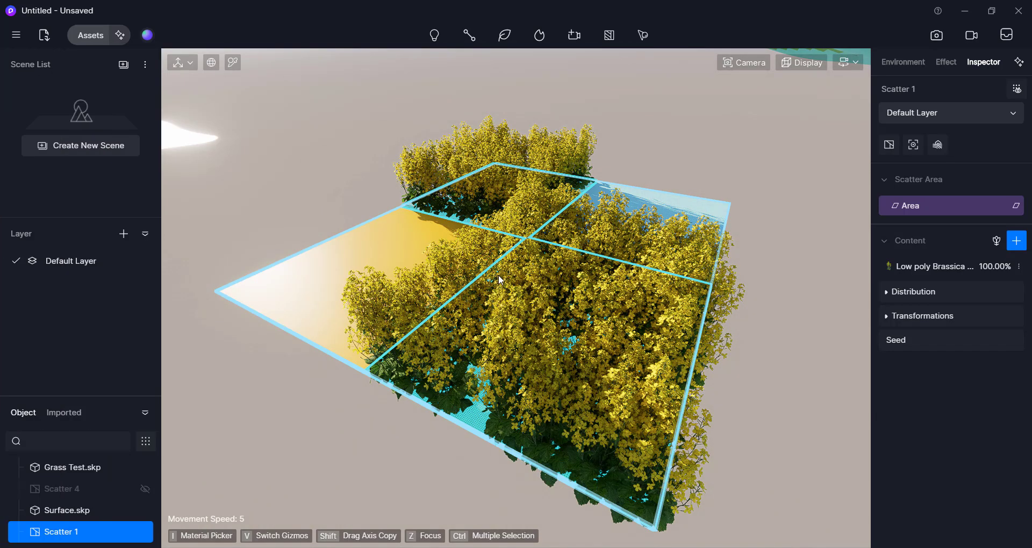
pyautogui.moveTo(498, 275); pyautogui.dragTo(489, 248, button='right')
pyautogui.press('a')
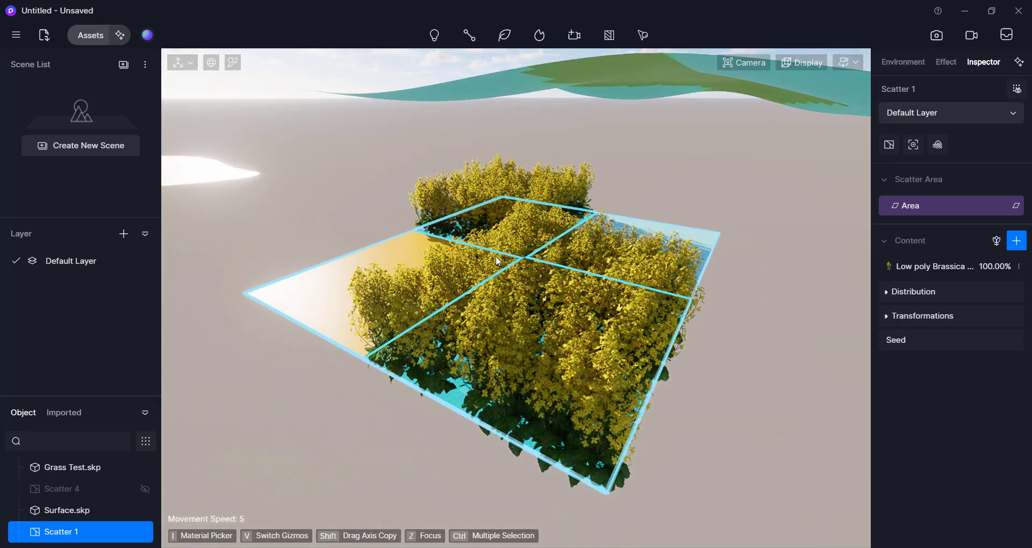
pyautogui.click(1007, 266)
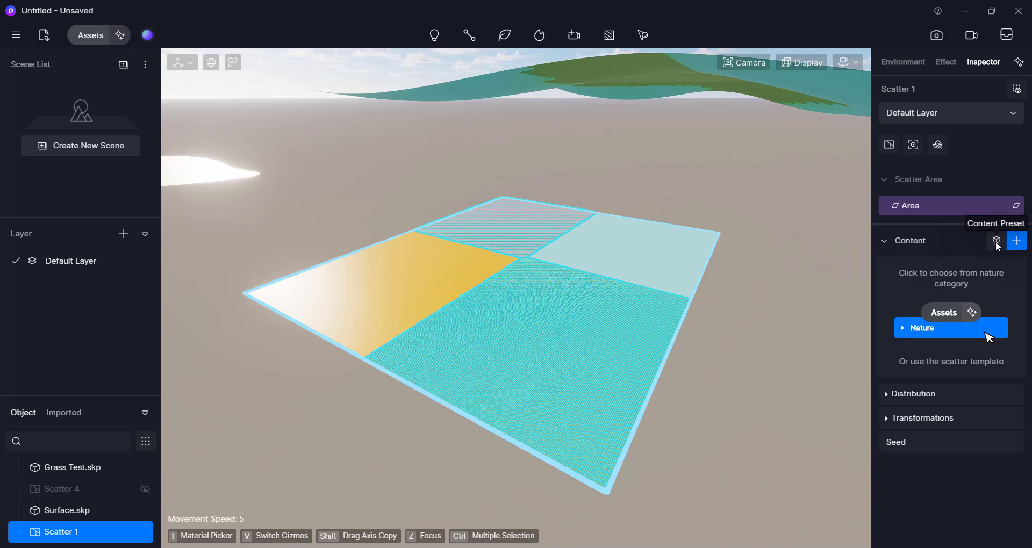
# Apply the Wild grassland content preset to the green and pink scatter area and update all its assets
pyautogui.click(997, 242)
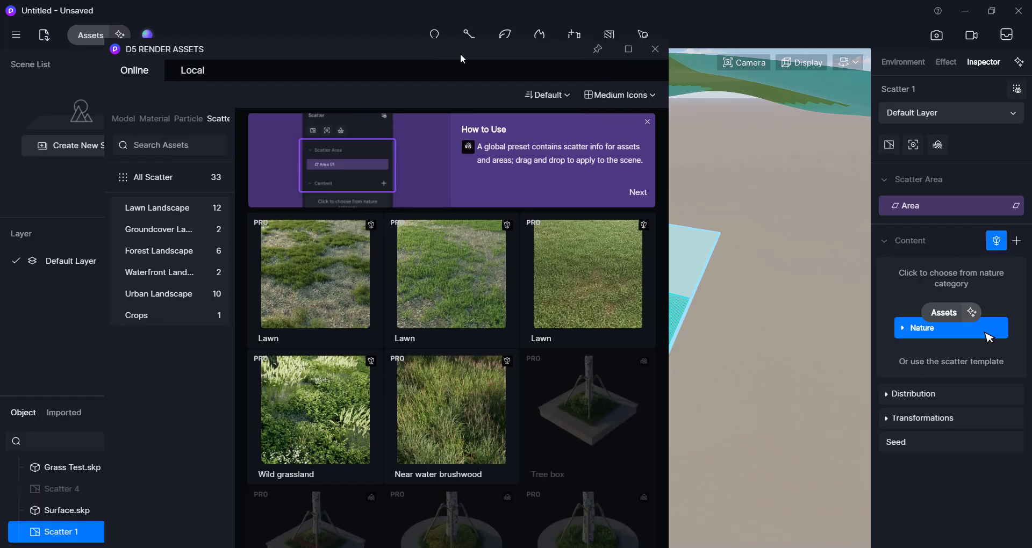
pyautogui.moveTo(460, 55); pyautogui.dragTo(482, 13)
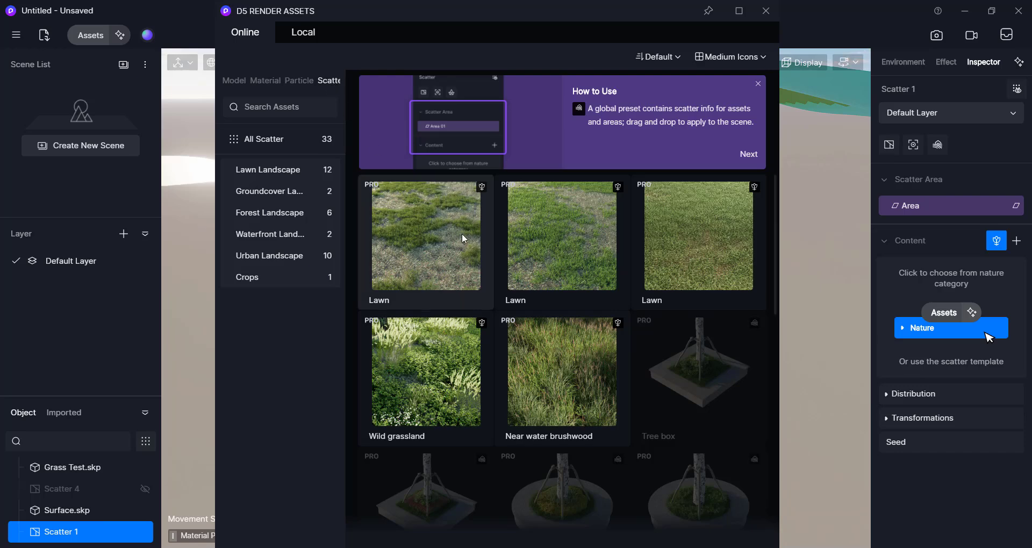
pyautogui.scroll(-6, 637, 367)
pyautogui.scroll(-1, 612, 338)
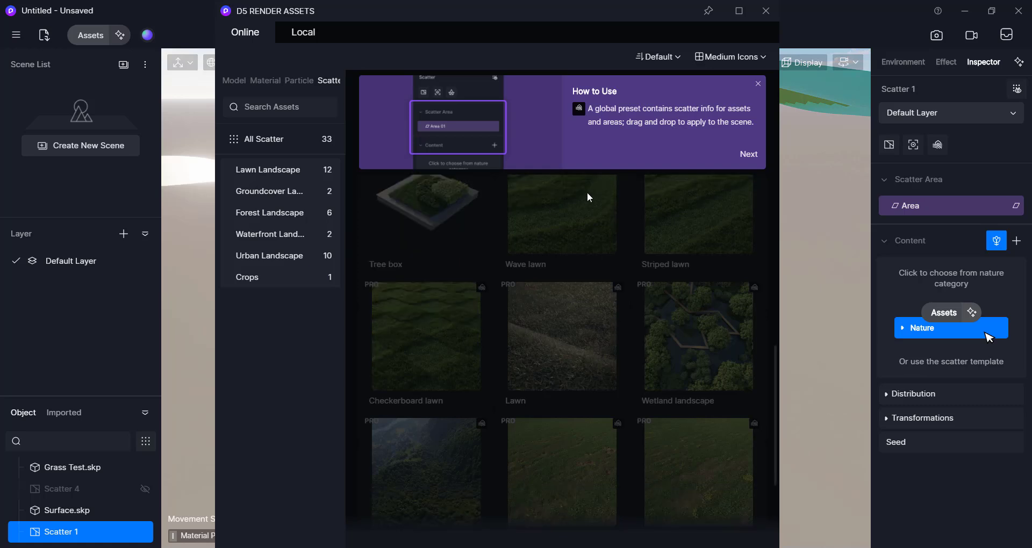
pyautogui.scroll(7, 597, 248)
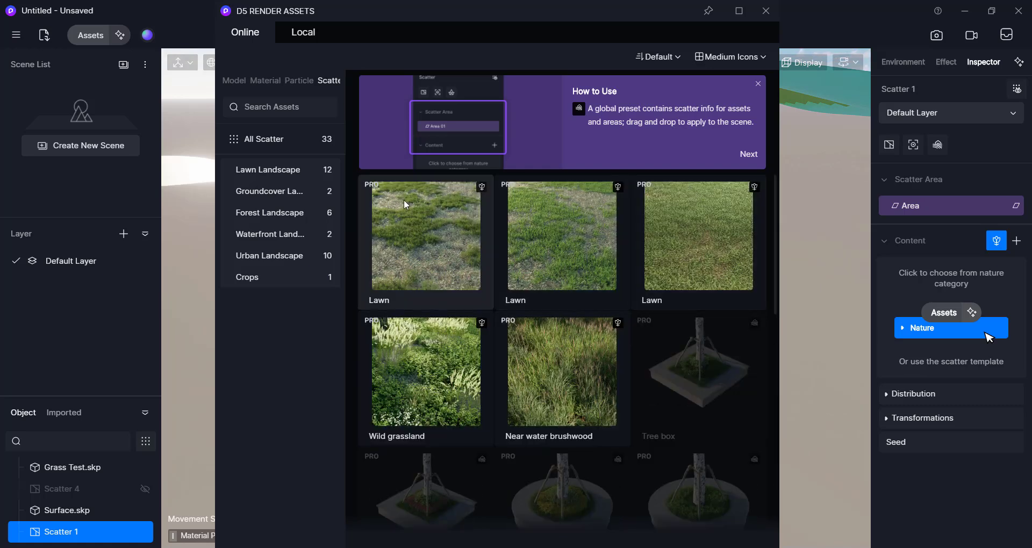
pyautogui.click(412, 372)
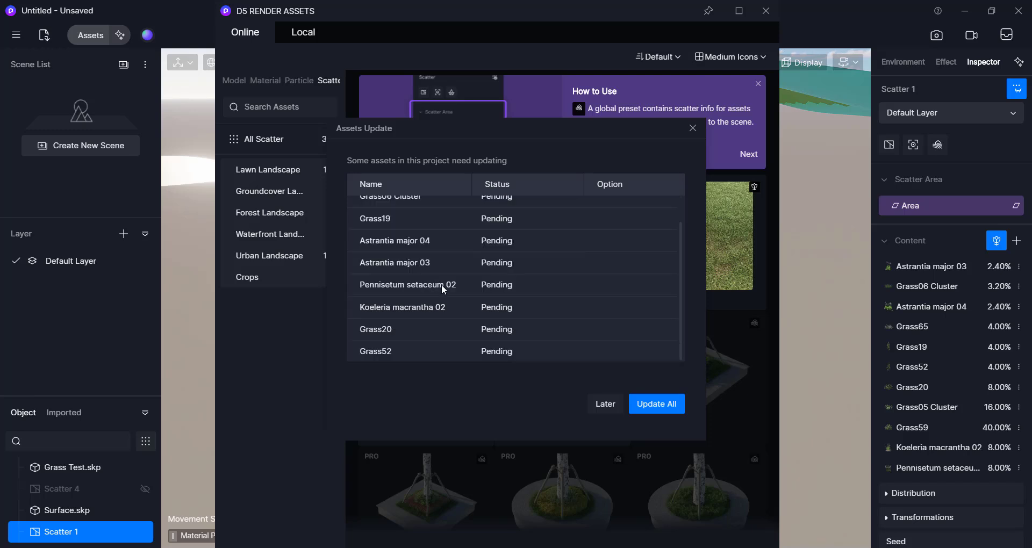
pyautogui.click(661, 407)
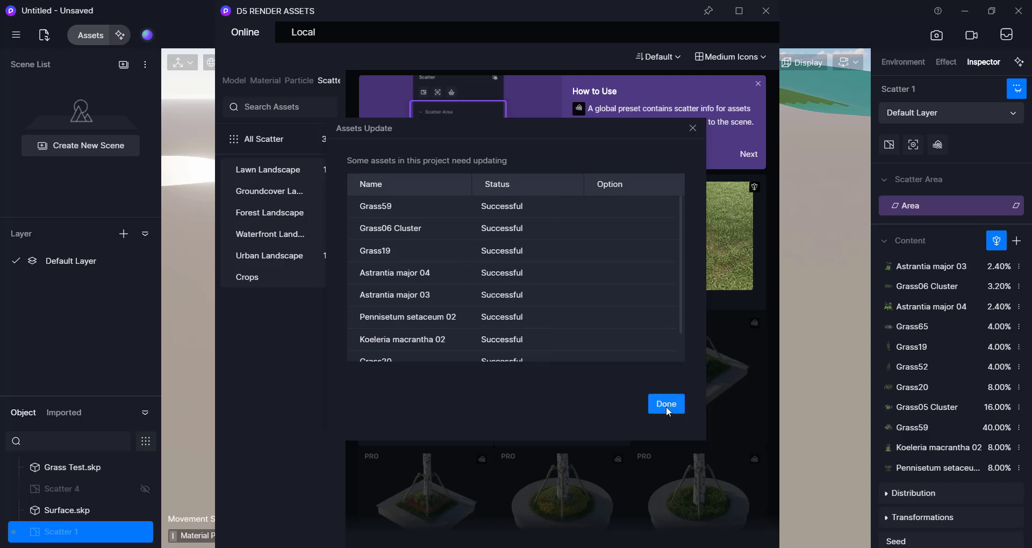
pyautogui.click(666, 406)
pyautogui.moveTo(508, 15); pyautogui.dragTo(0, 62)
pyautogui.scroll(10, 517, 327)
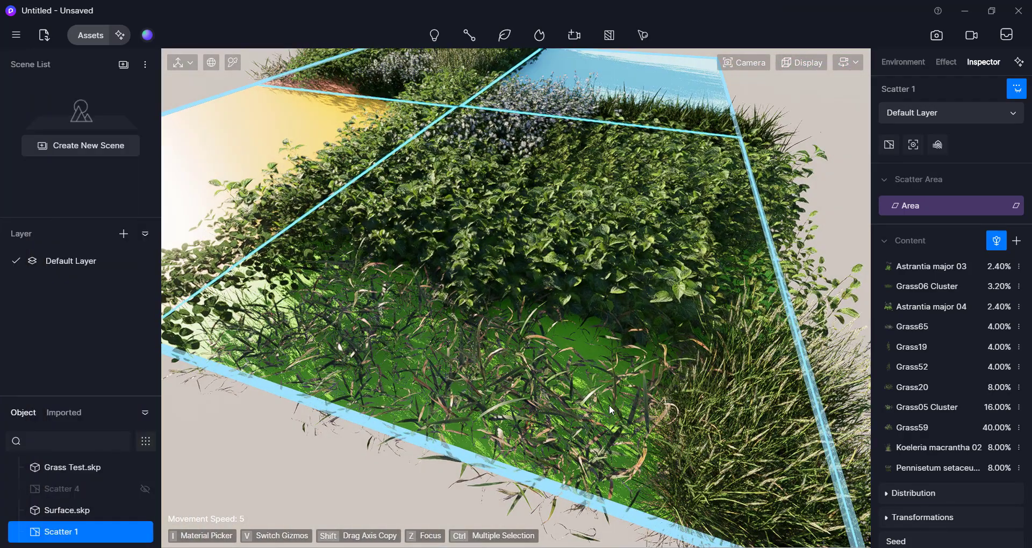
# Create a second scatter area by material from the yellow square
pyautogui.moveTo(610, 404); pyautogui.dragTo(800, 330, button='right')
pyautogui.scroll(2, 721, 323)
pyautogui.moveTo(721, 322); pyautogui.dragTo(680, 172, button='right')
pyautogui.scroll(-5, 590, 260)
pyautogui.moveTo(644, 42)
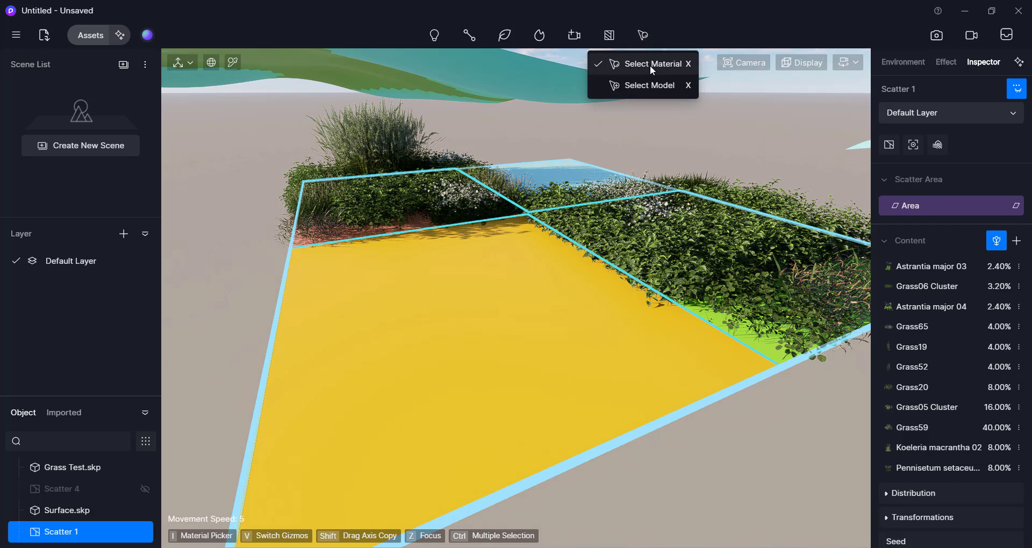
pyautogui.click(650, 65)
pyautogui.click(497, 314)
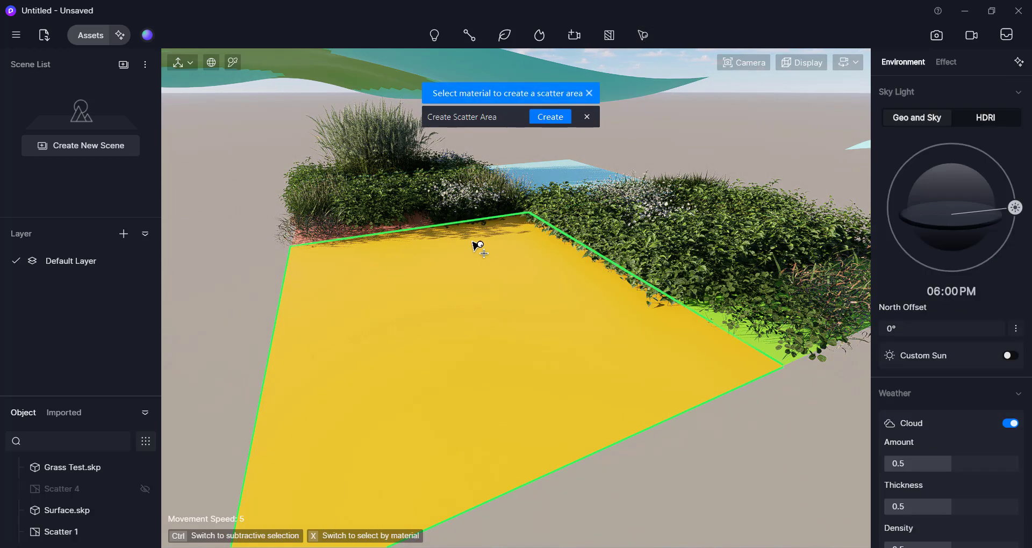
pyautogui.click(549, 117)
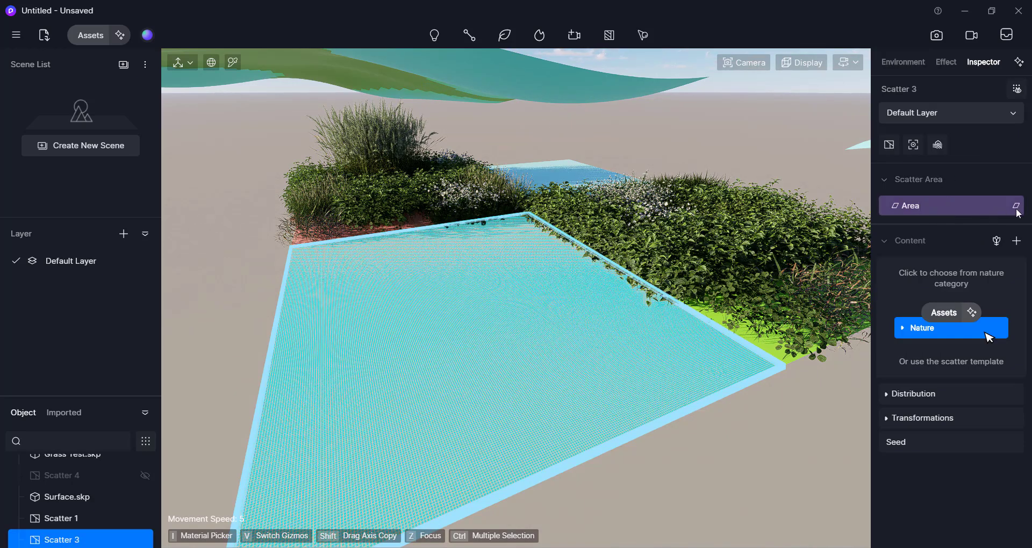
# Divide the yellow square's scatter area by image with the wavy stripe preset pattern
pyautogui.click(1016, 207)
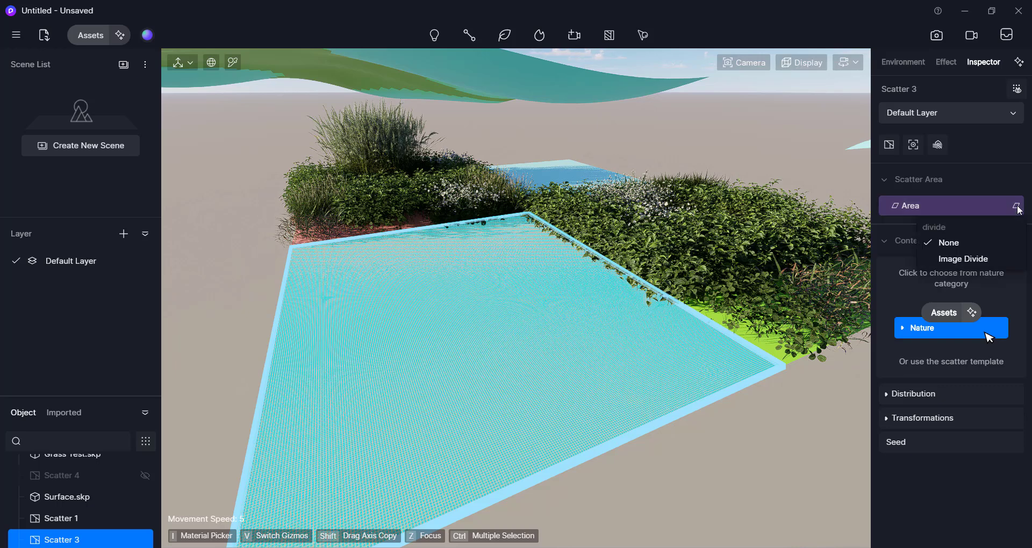
pyautogui.click(966, 259)
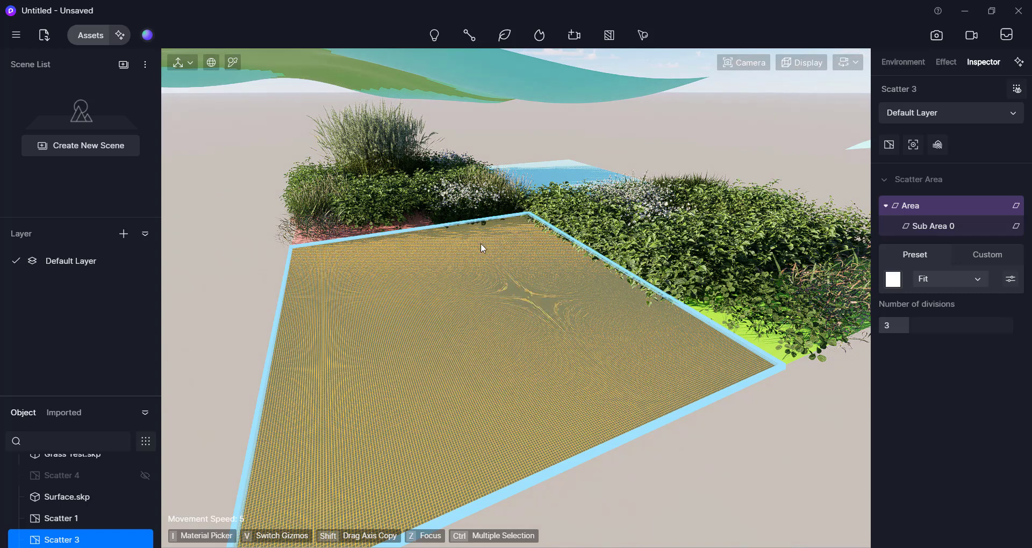
pyautogui.click(893, 279)
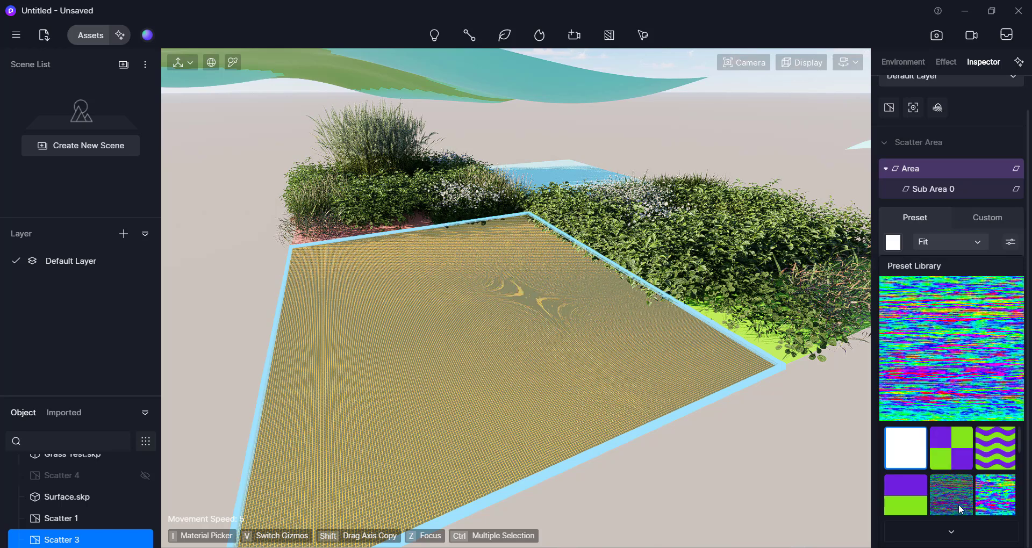
pyautogui.scroll(-2, 960, 499)
pyautogui.scroll(2, 979, 486)
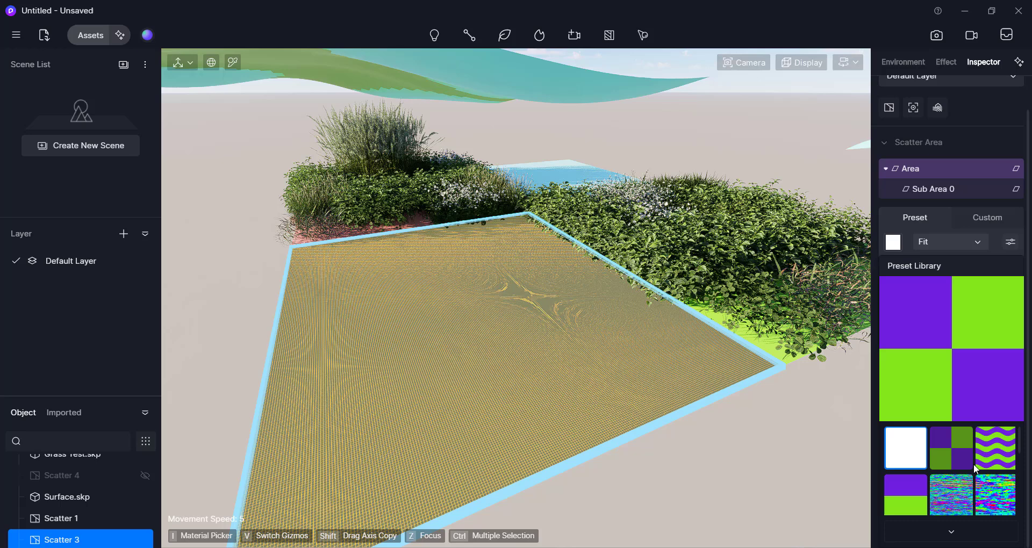
pyautogui.click(999, 451)
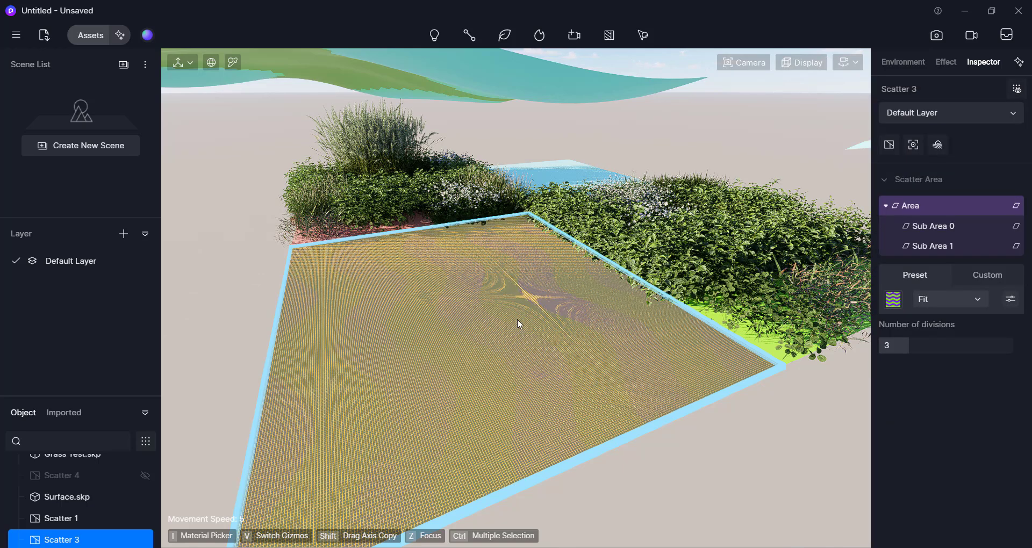
pyautogui.click(721, 476)
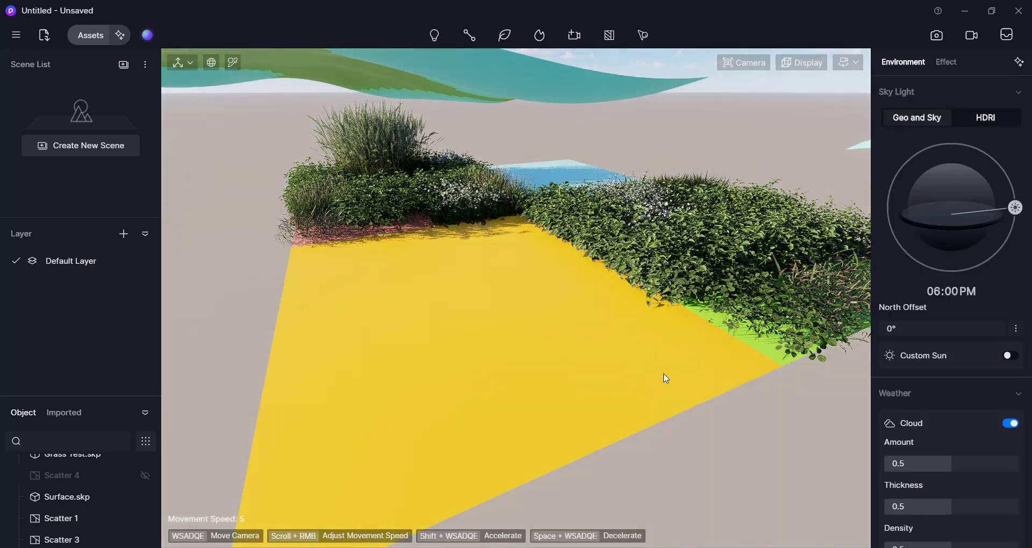
# Fill Sub Area 0 of the yellow square's scatter with the yellow-flowered Low poly Brassica napus plant from the Nature assets
pyautogui.click(563, 354)
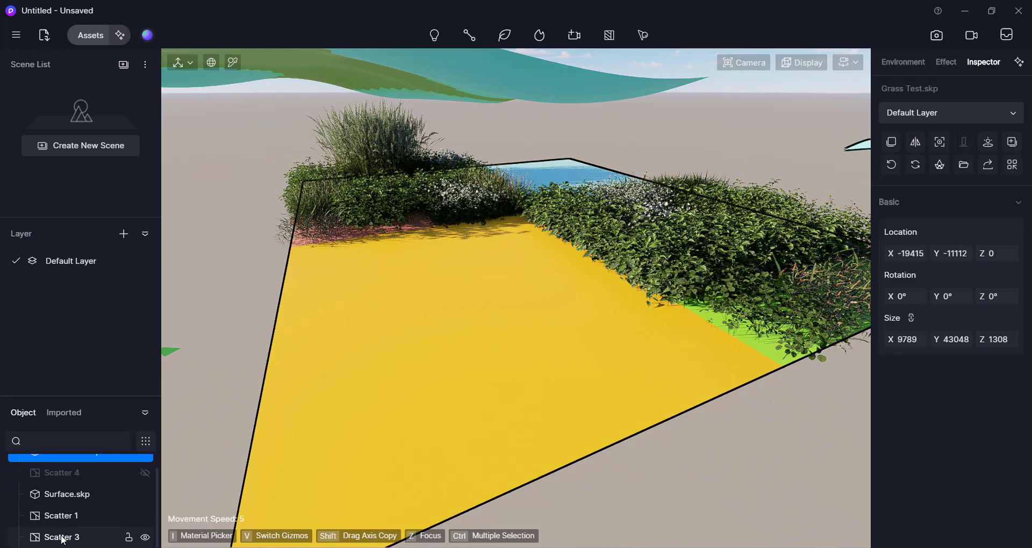
pyautogui.click(63, 539)
pyautogui.click(938, 227)
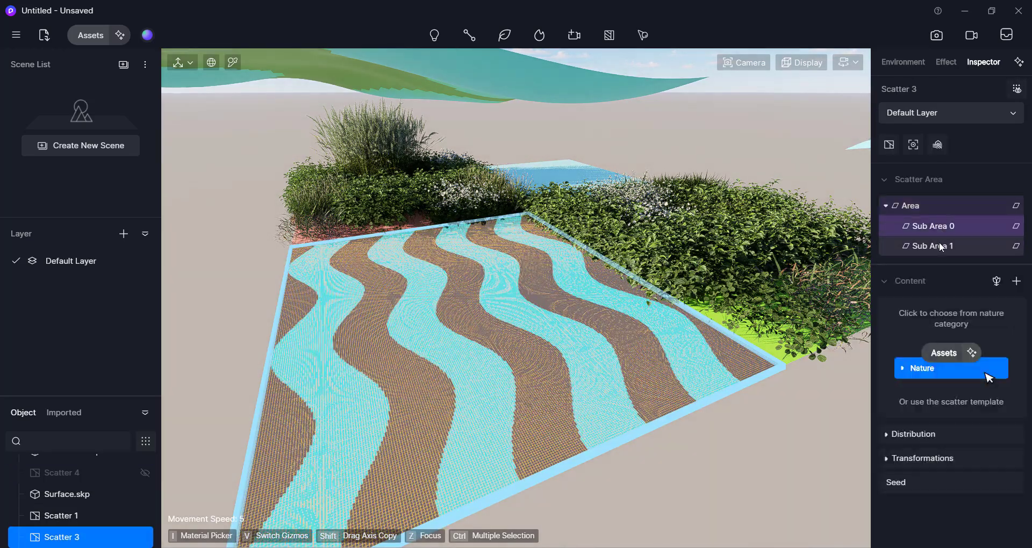
pyautogui.click(940, 241)
pyautogui.click(940, 229)
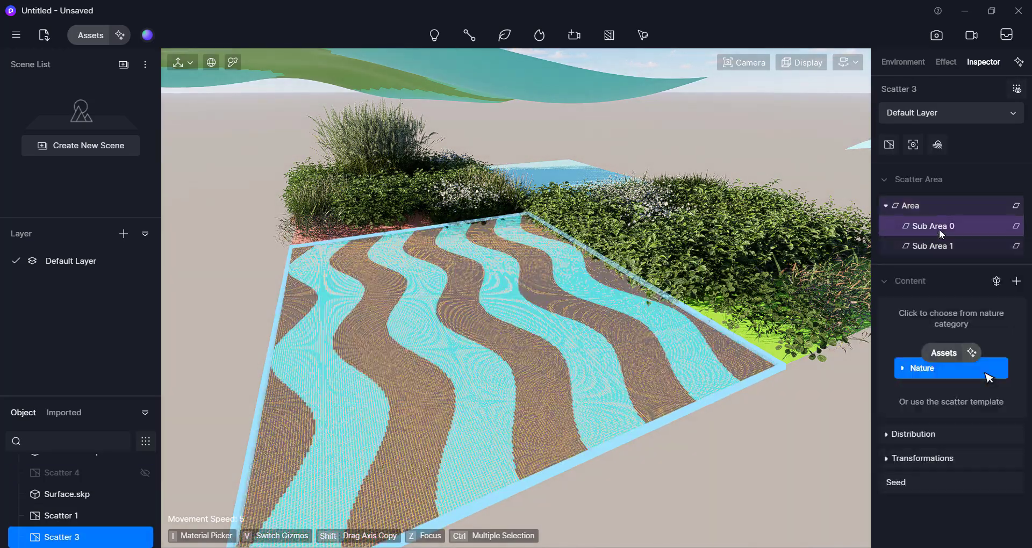
pyautogui.click(938, 352)
pyautogui.moveTo(405, 50); pyautogui.dragTo(424, 37)
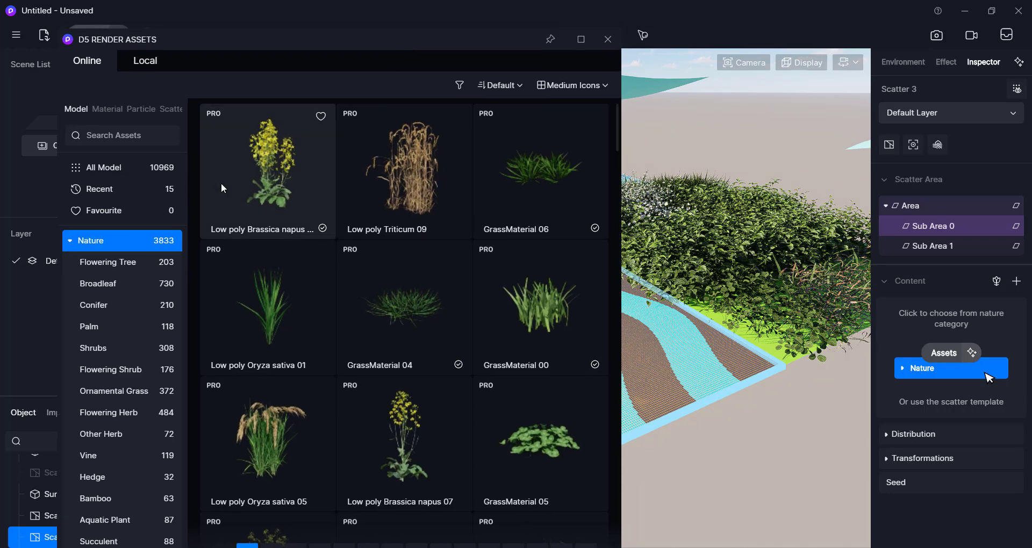
pyautogui.click(286, 181)
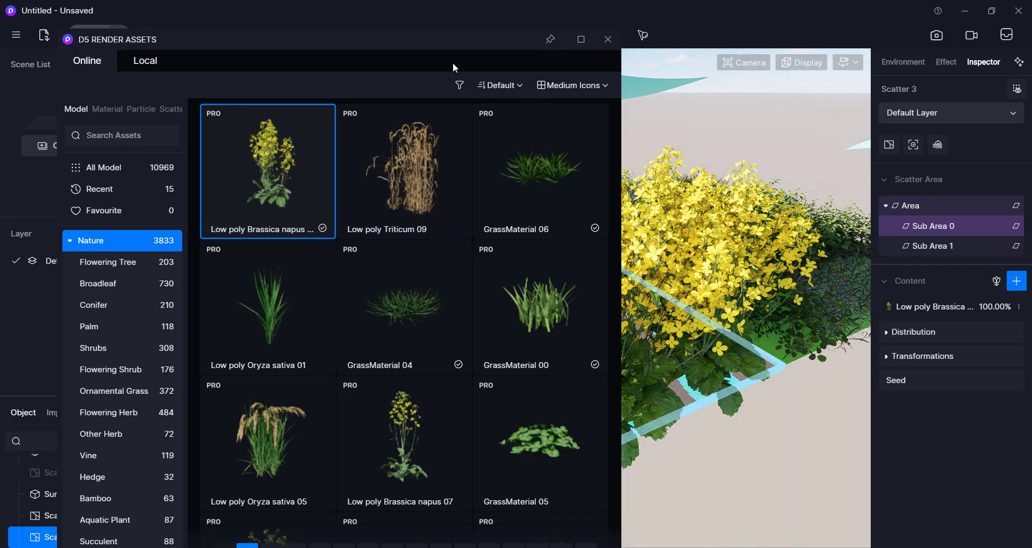
pyautogui.moveTo(294, 43); pyautogui.dragTo(0, 43)
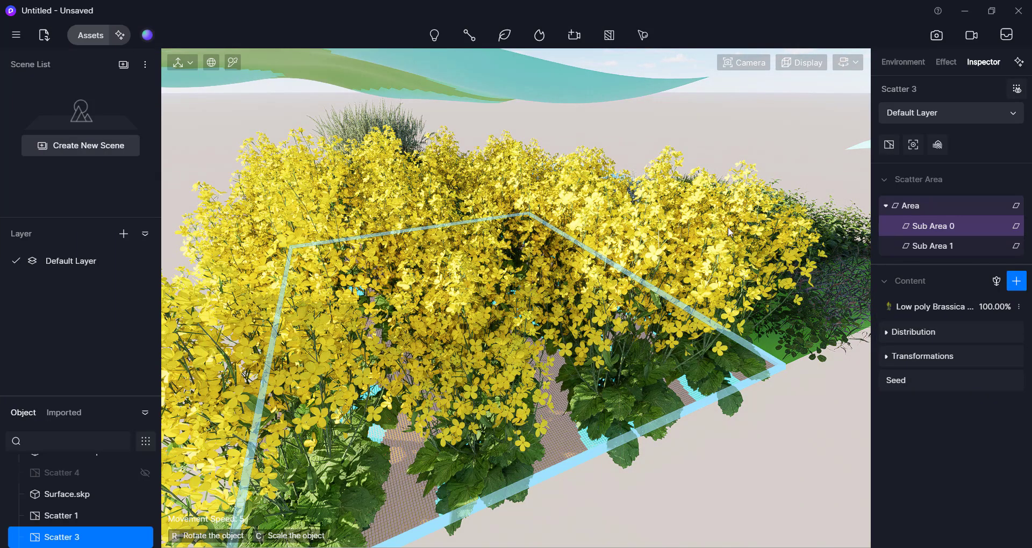
# Set the random scaling of the Brassica napus in Sub Area 0 to 26.9% minimum and 38.1% maximum
pyautogui.click(890, 357)
pyautogui.moveTo(928, 416); pyautogui.dragTo(651, 418)
pyautogui.moveTo(984, 418); pyautogui.dragTo(557, 405)
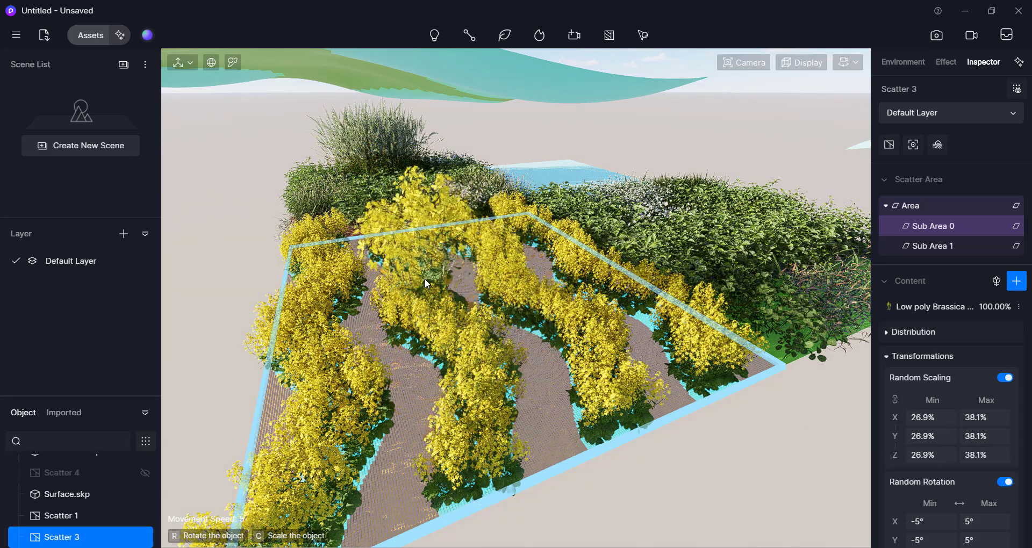
# Fill Sub Area 1 of the yellow square's scatter with Low poly Triticum 09 from the Nature assets
pyautogui.click(917, 246)
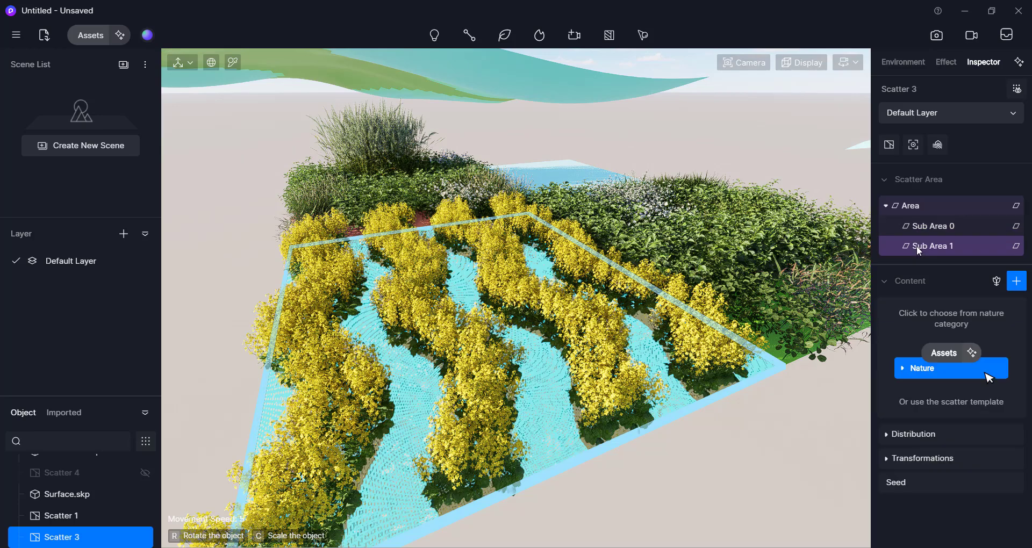
pyautogui.click(933, 374)
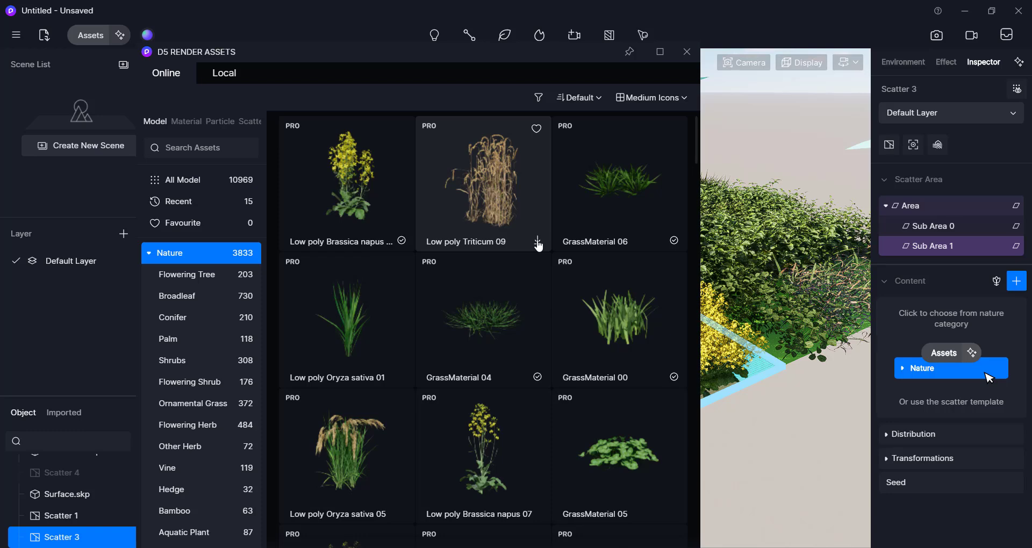
pyautogui.click(537, 242)
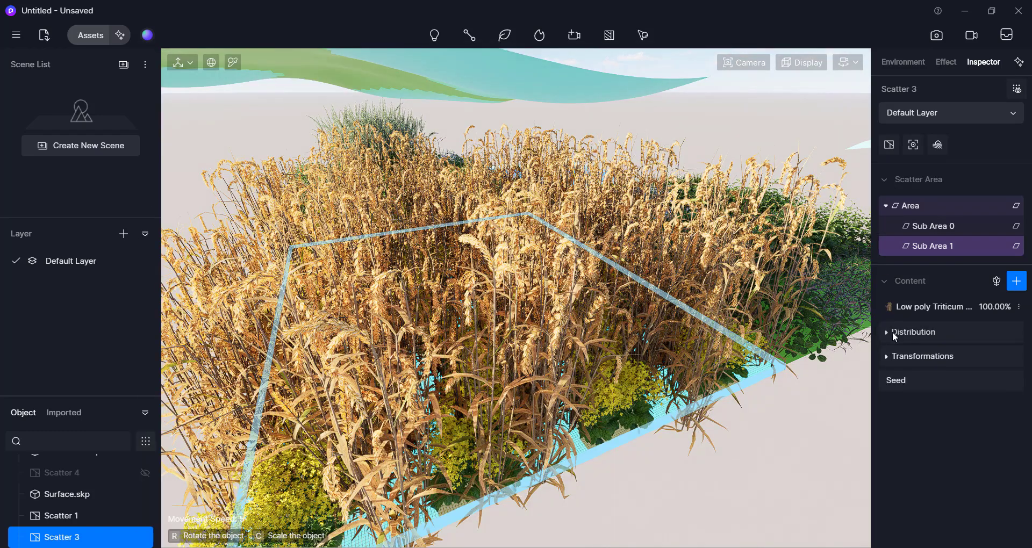
# Set the random scaling of the Triticum in Sub Area 1 to 23.1% minimum and 51.6% maximum
pyautogui.click(893, 333)
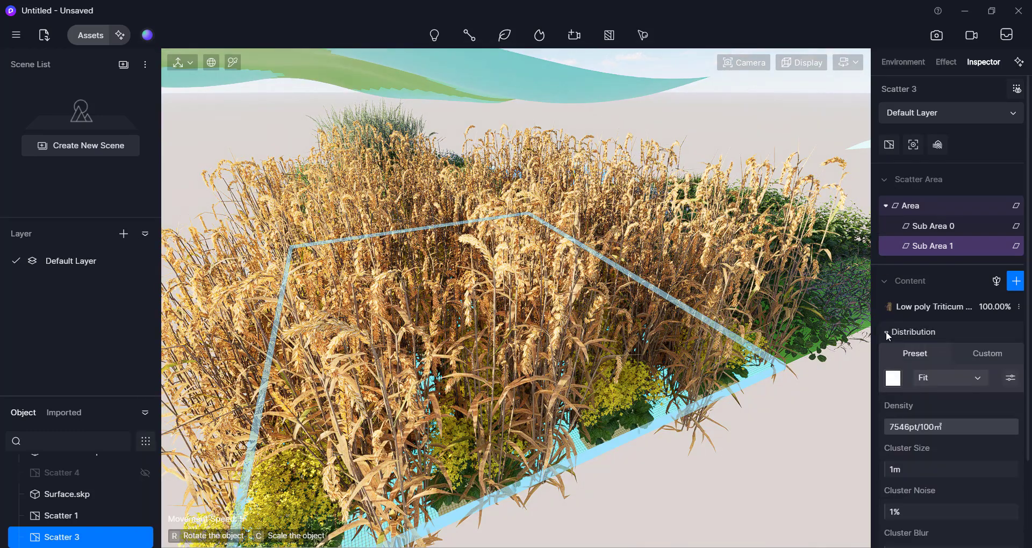
pyautogui.click(886, 332)
pyautogui.click(885, 356)
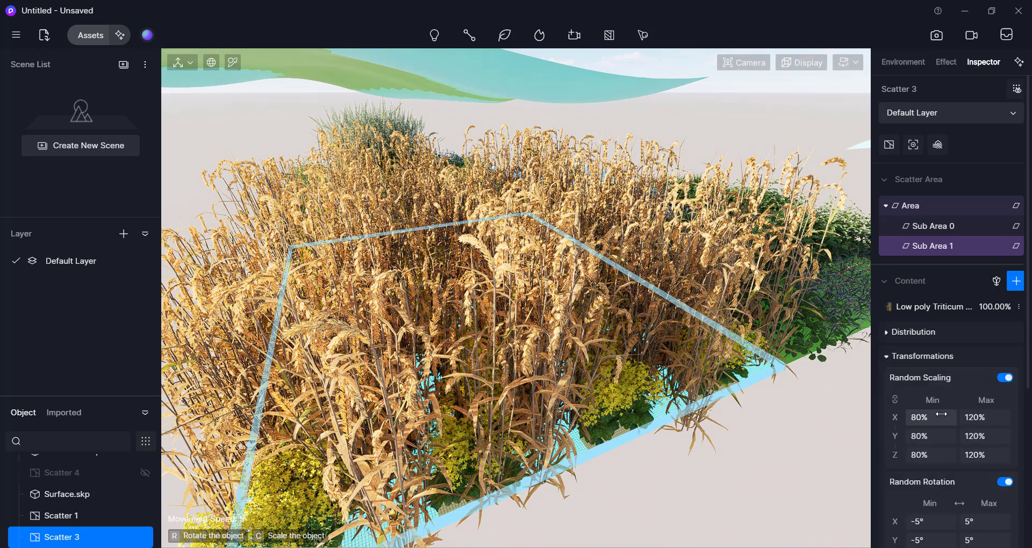
pyautogui.moveTo(932, 418); pyautogui.dragTo(705, 421)
pyautogui.moveTo(978, 418); pyautogui.dragTo(841, 424)
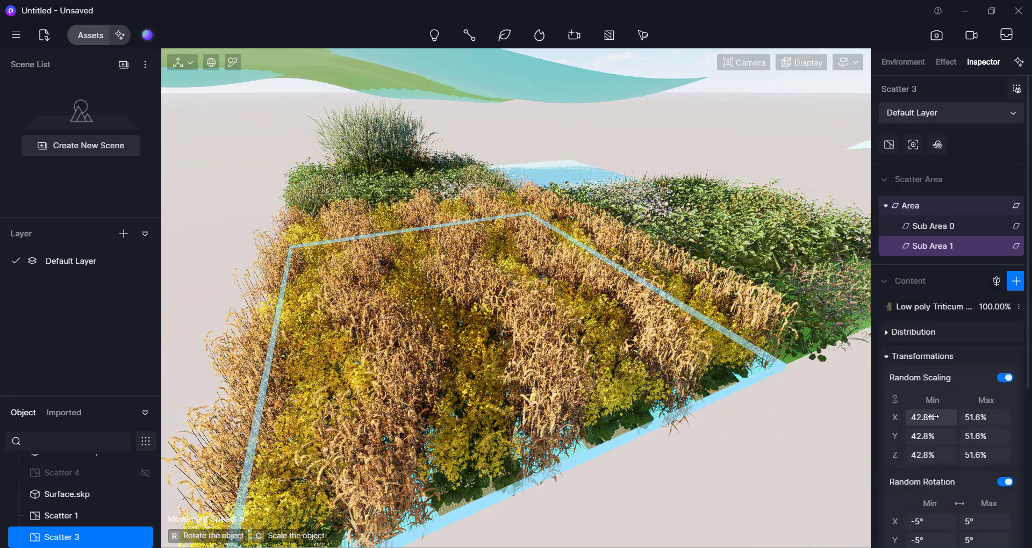
pyautogui.moveTo(934, 418); pyautogui.dragTo(884, 415)
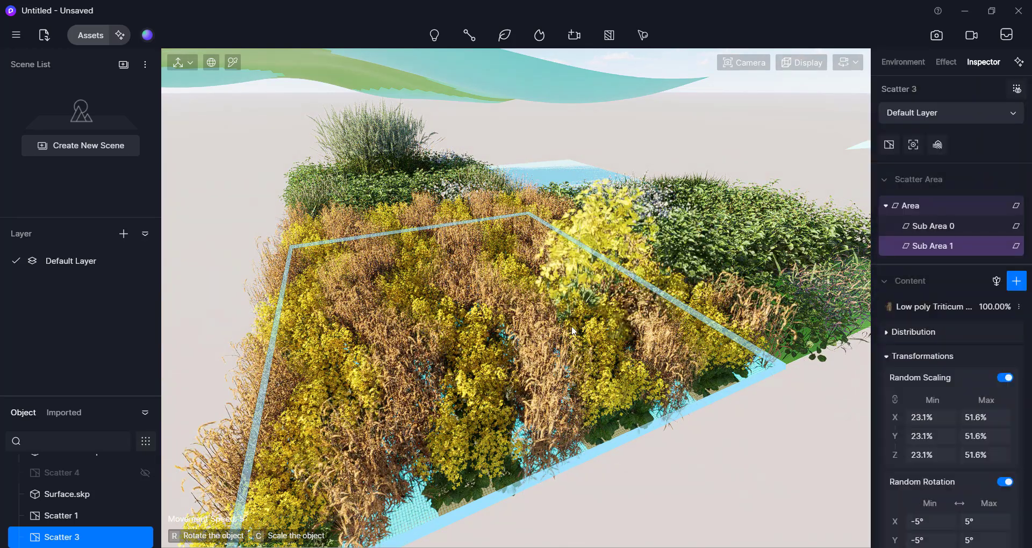
pyautogui.moveTo(569, 331); pyautogui.dragTo(586, 263, button='right')
pyautogui.scroll(3, 583, 274)
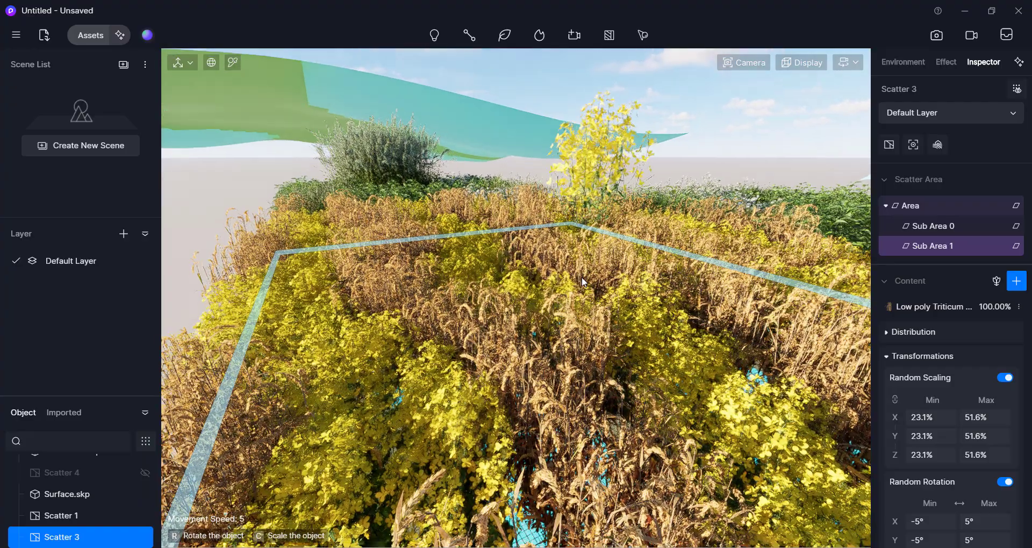
pyautogui.scroll(-5, 581, 276)
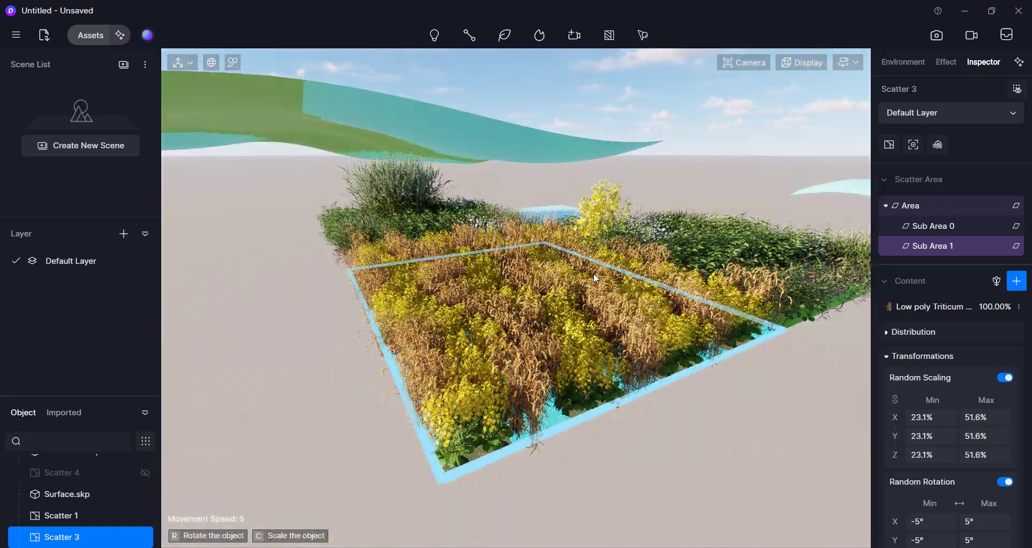
# Go to the wavy blue and green surface model and look through the online scatter presets for a forest landscape
pyautogui.press('e')
pyautogui.moveTo(595, 273); pyautogui.dragTo(600, 289, button='right')
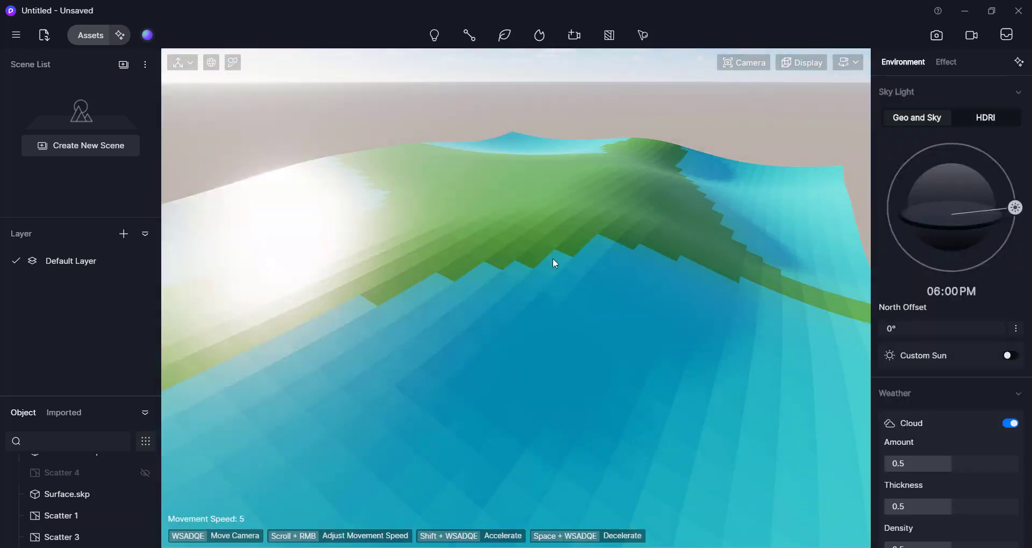
pyautogui.moveTo(545, 251); pyautogui.dragTo(542, 259, button='right')
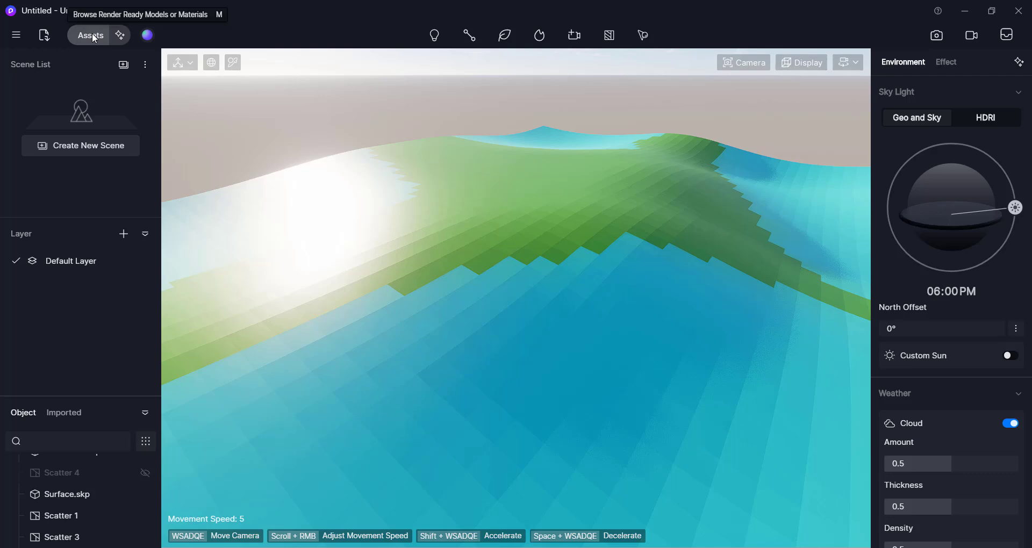
pyautogui.press('m')
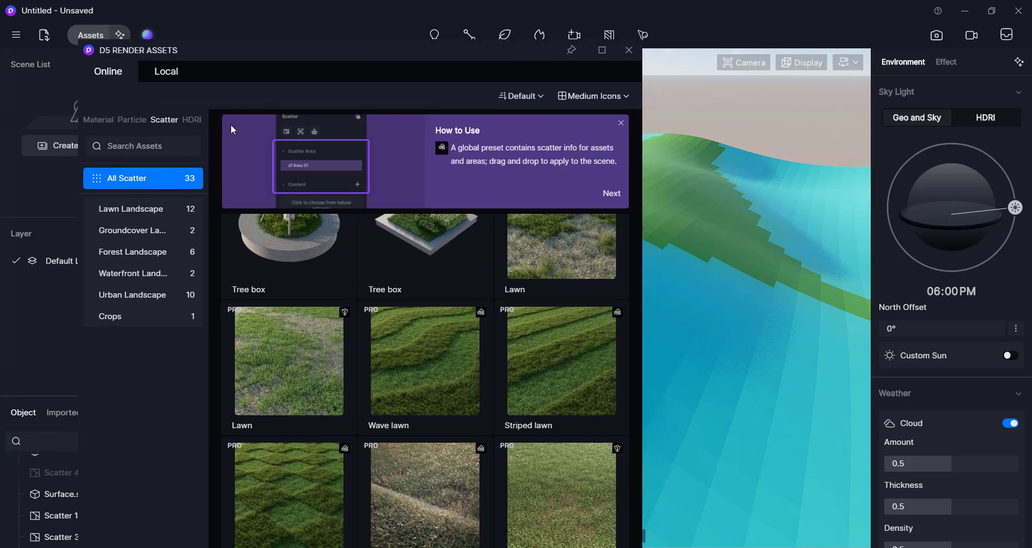
pyautogui.click(108, 119)
pyautogui.click(167, 121)
pyautogui.scroll(-10, 479, 382)
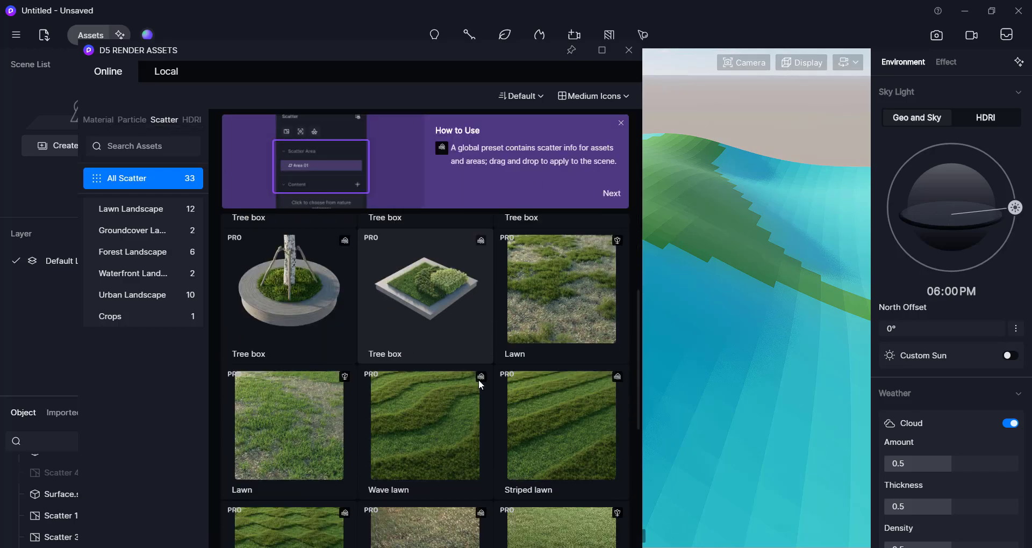
pyautogui.scroll(-3, 492, 408)
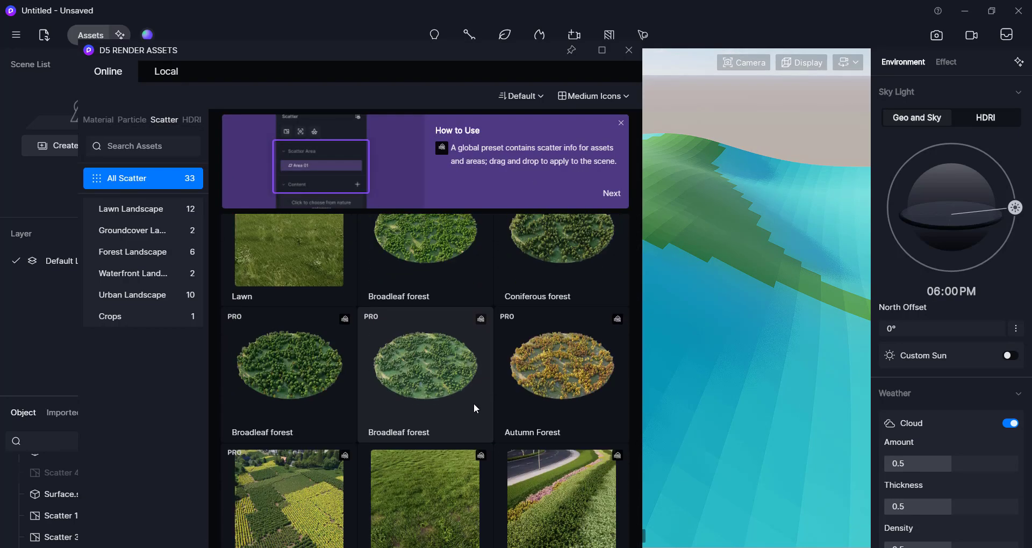
pyautogui.scroll(2, 473, 403)
pyautogui.scroll(-1, 516, 375)
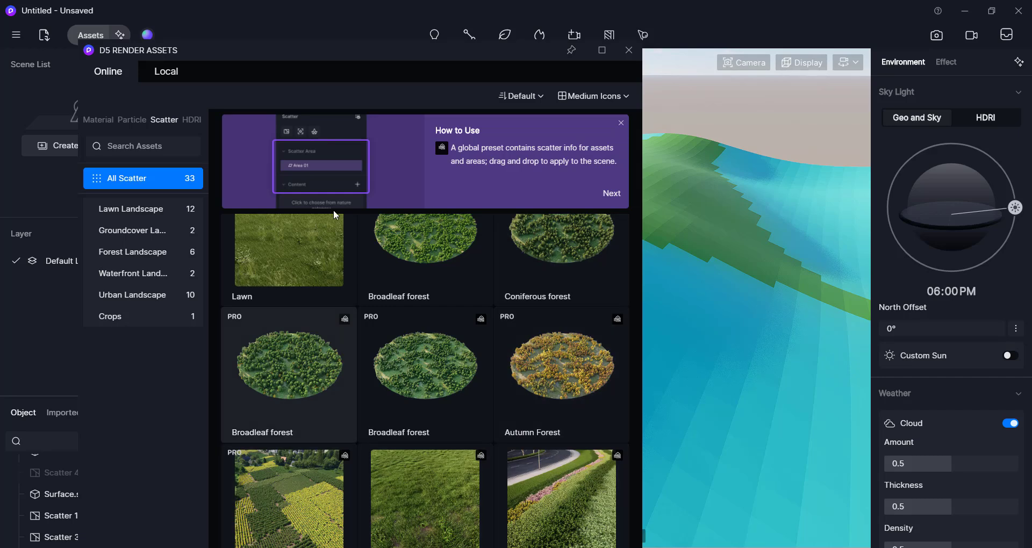
# Create a scatter area on the wavy blue and green surface model from the Coniferous forest preset
pyautogui.moveTo(366, 50); pyautogui.dragTo(349, 18)
pyautogui.scroll(2, 294, 470)
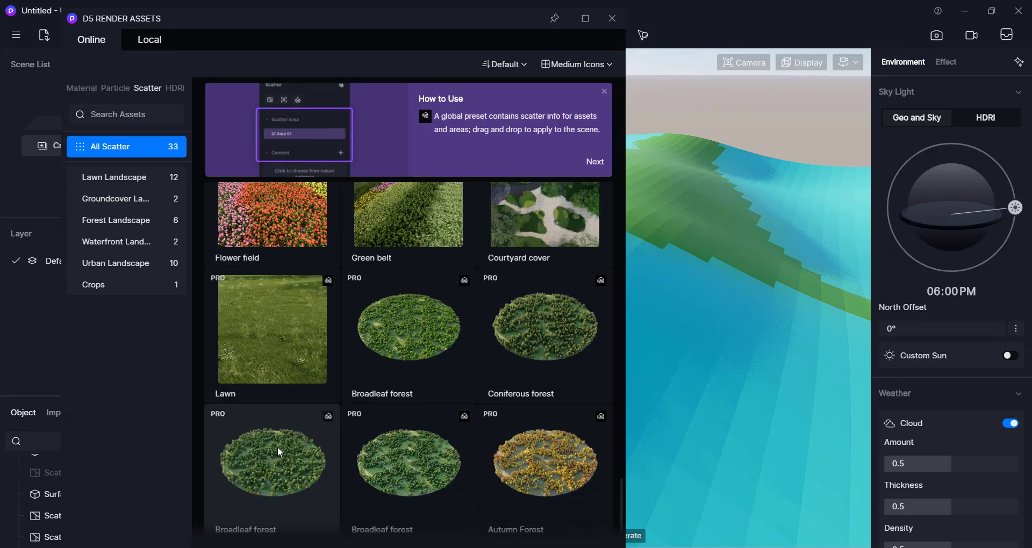
pyautogui.click(557, 330)
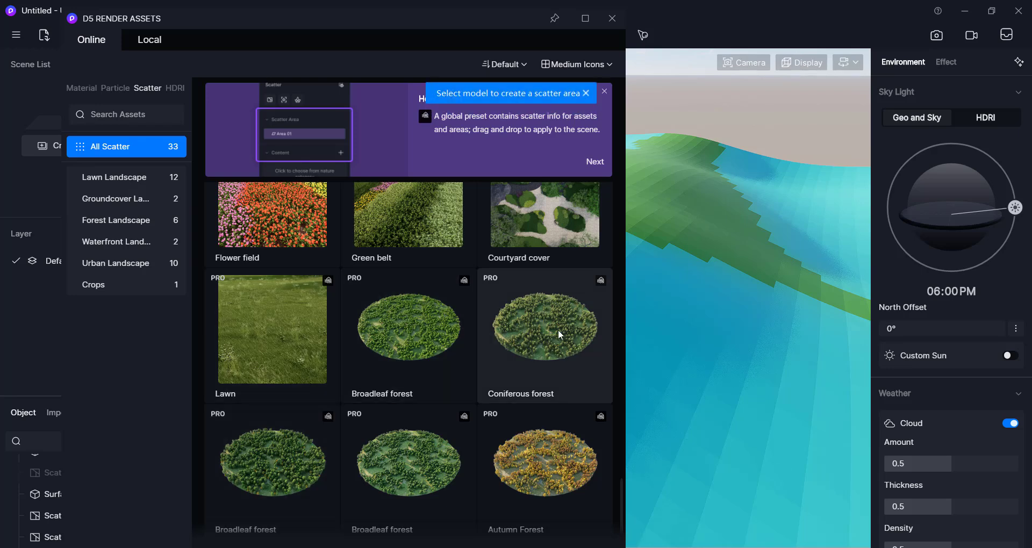
pyautogui.click(704, 236)
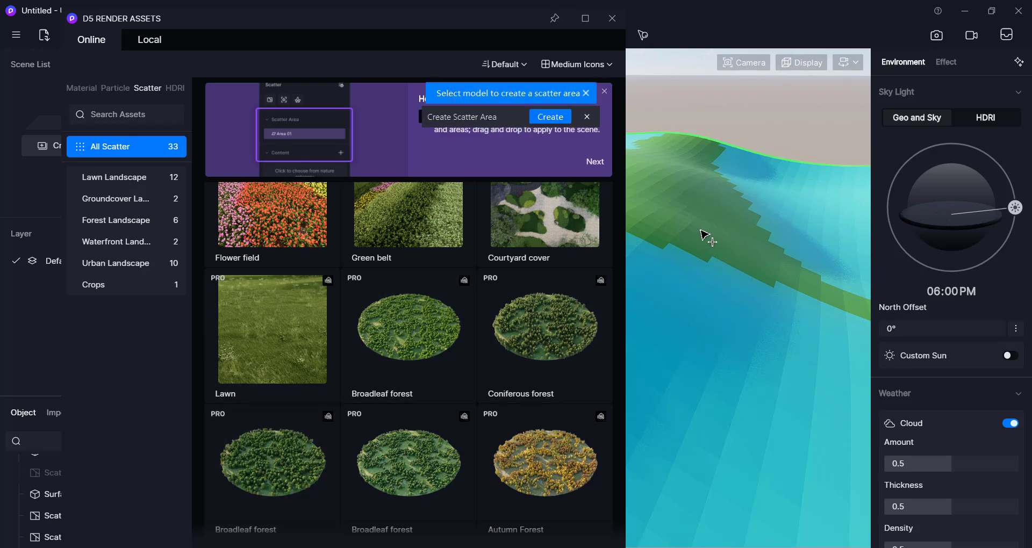
pyautogui.click(549, 118)
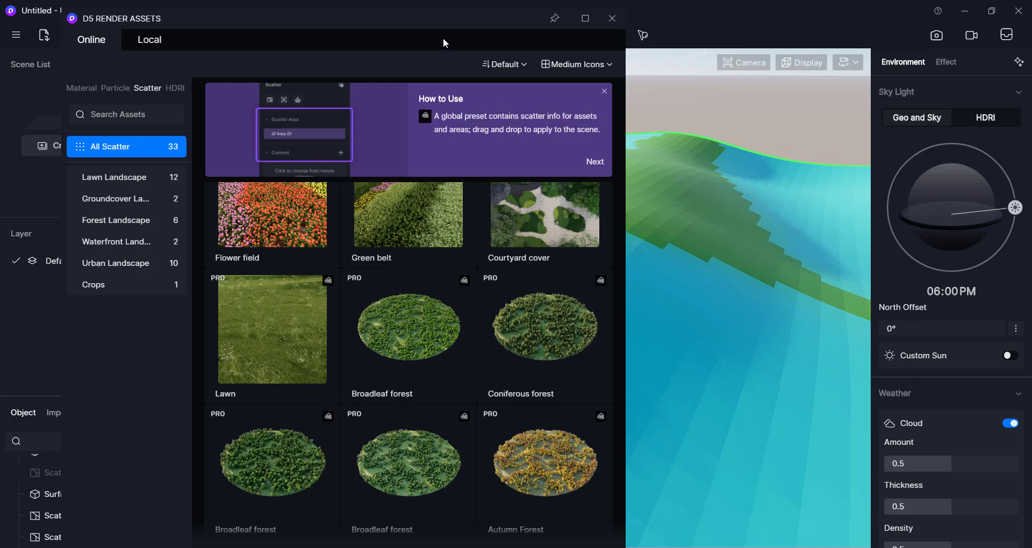
pyautogui.moveTo(407, 23); pyautogui.dragTo(0, 76)
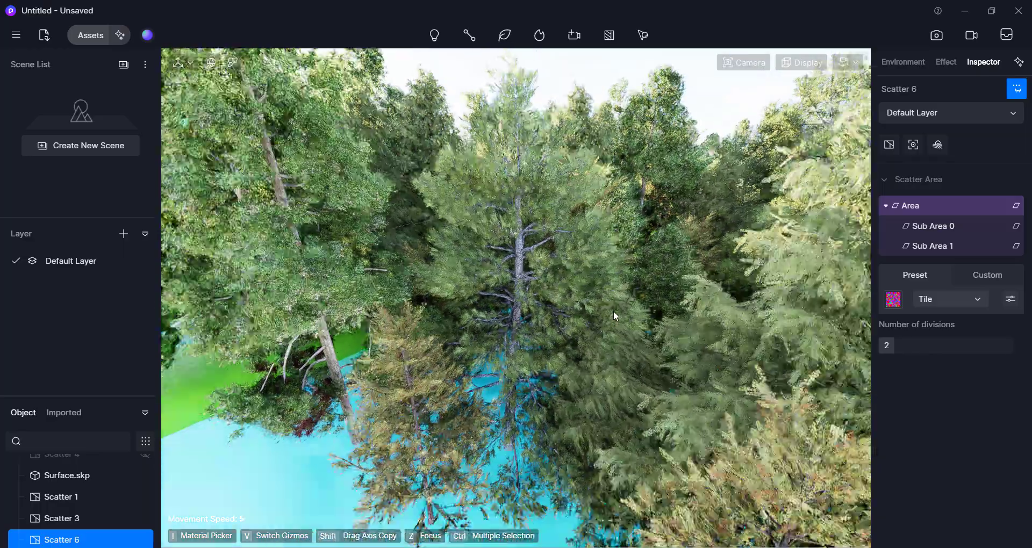
pyautogui.press('s')
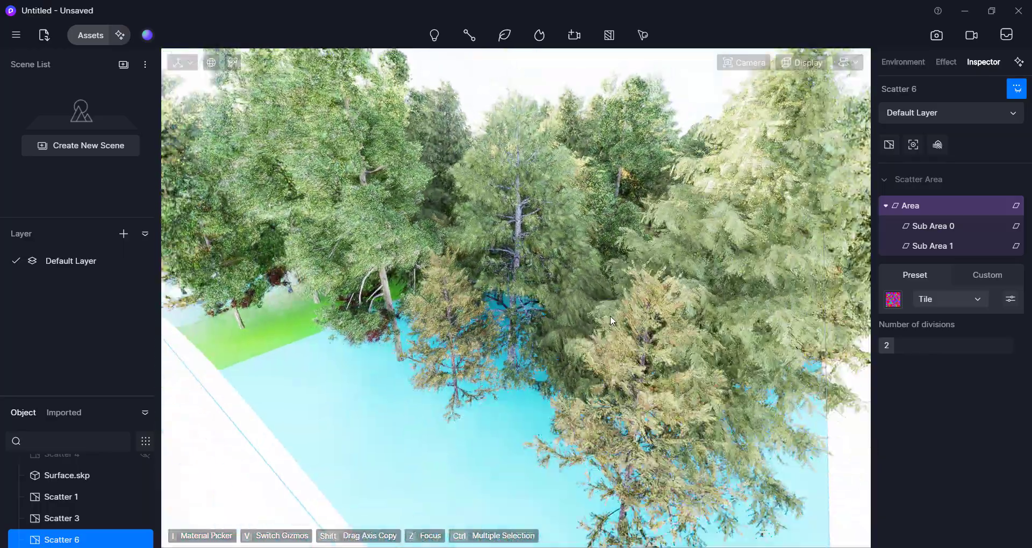
pyautogui.scroll(-5, 610, 315)
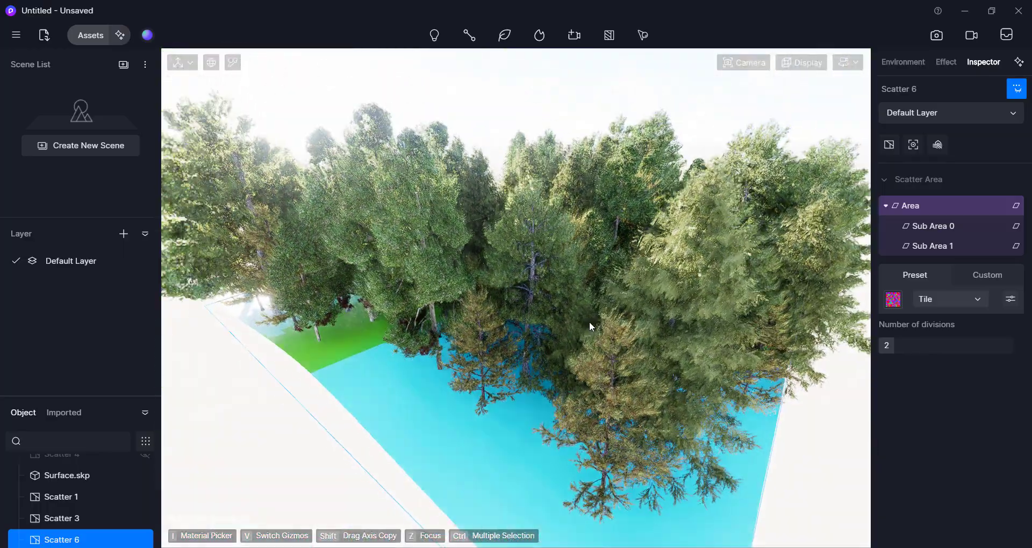
# Examine the coniferous forest on the wavy surface and compare the contents of Sub Area 0 and Sub Area 1
pyautogui.scroll(-5, 624, 335)
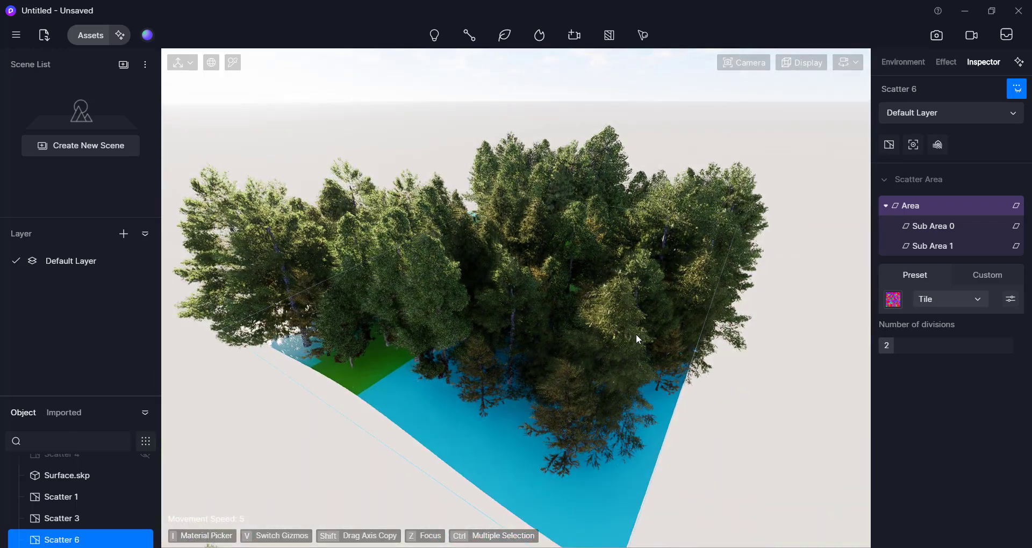
pyautogui.press('a')
pyautogui.moveTo(637, 334); pyautogui.dragTo(718, 322, button='right')
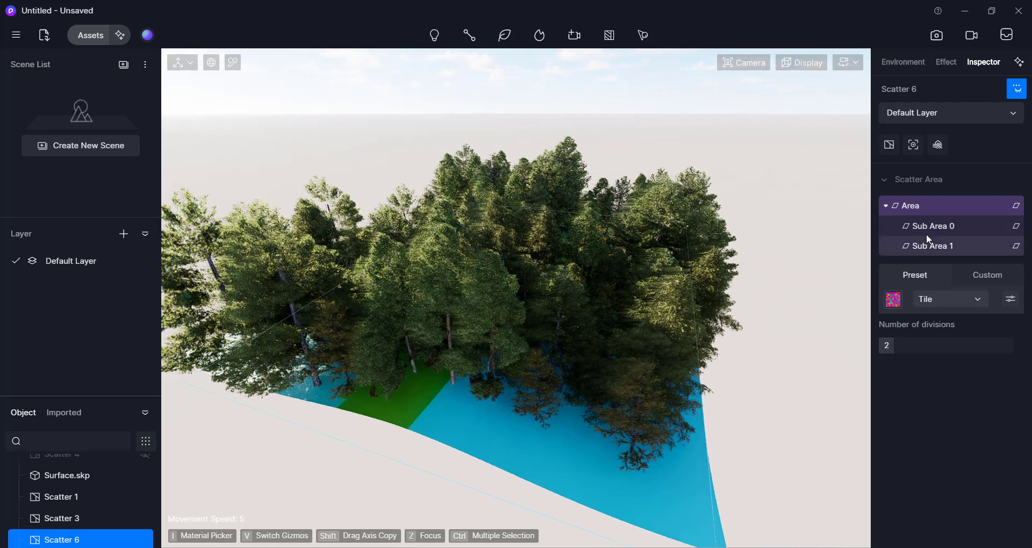
pyautogui.click(923, 226)
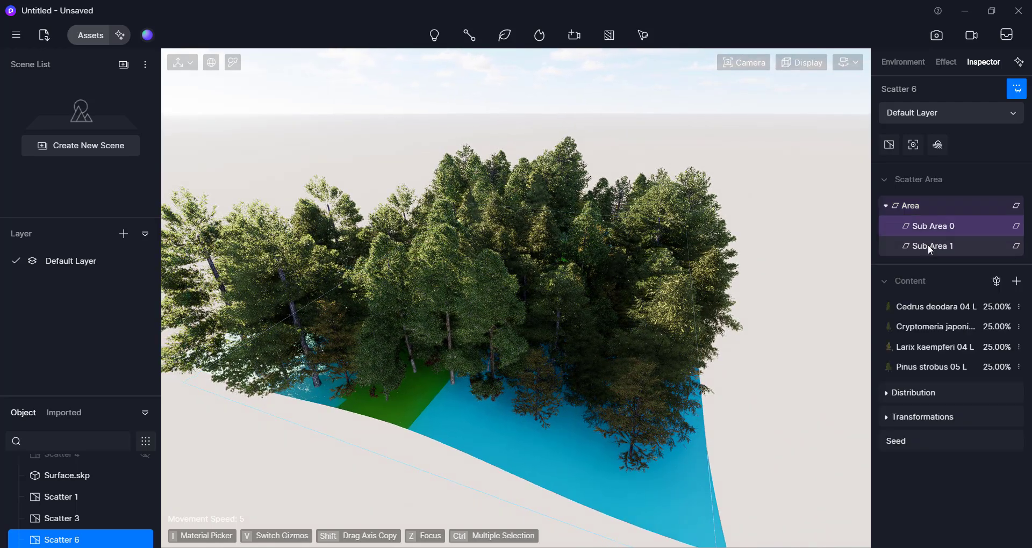
pyautogui.click(928, 246)
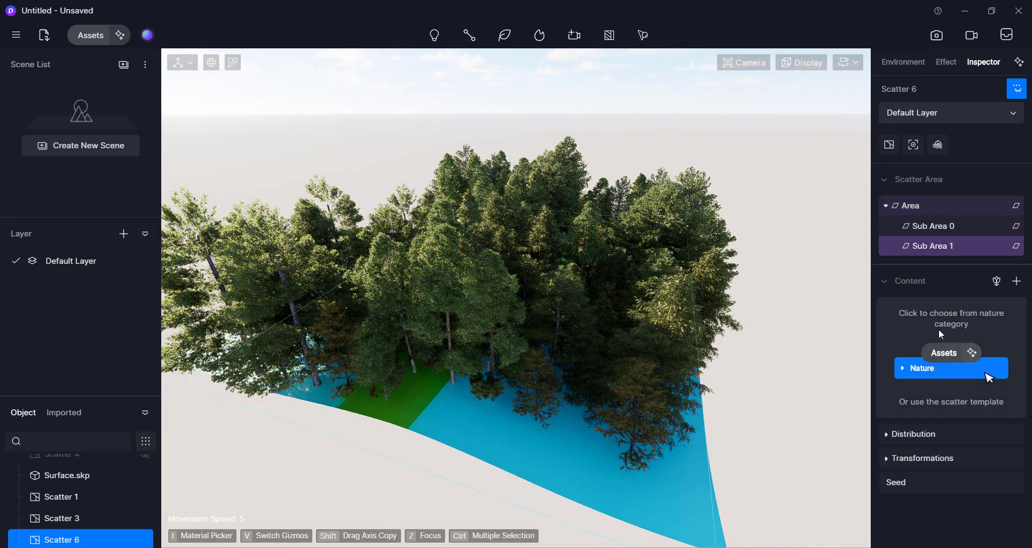
pyautogui.click(925, 224)
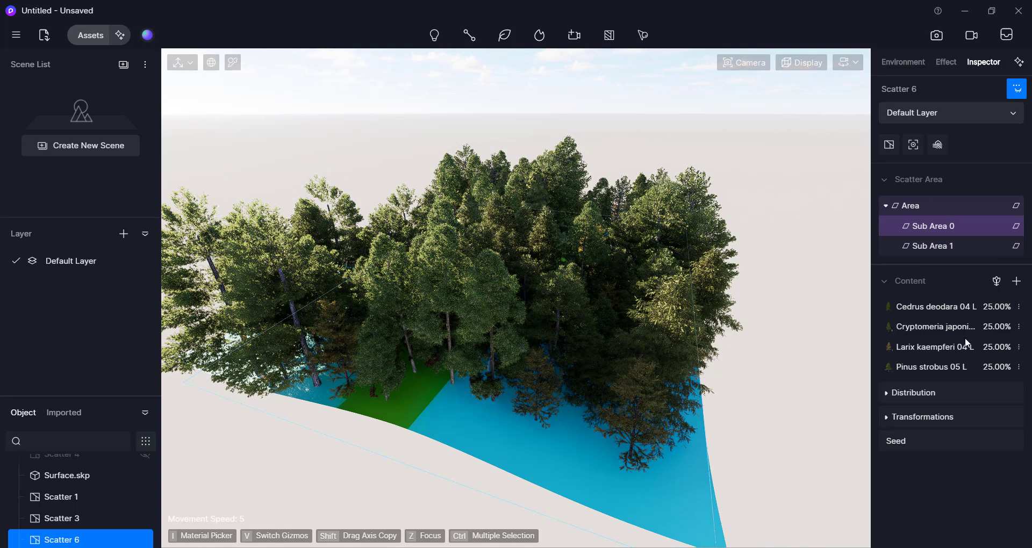
pyautogui.press('w')
pyautogui.press('a')
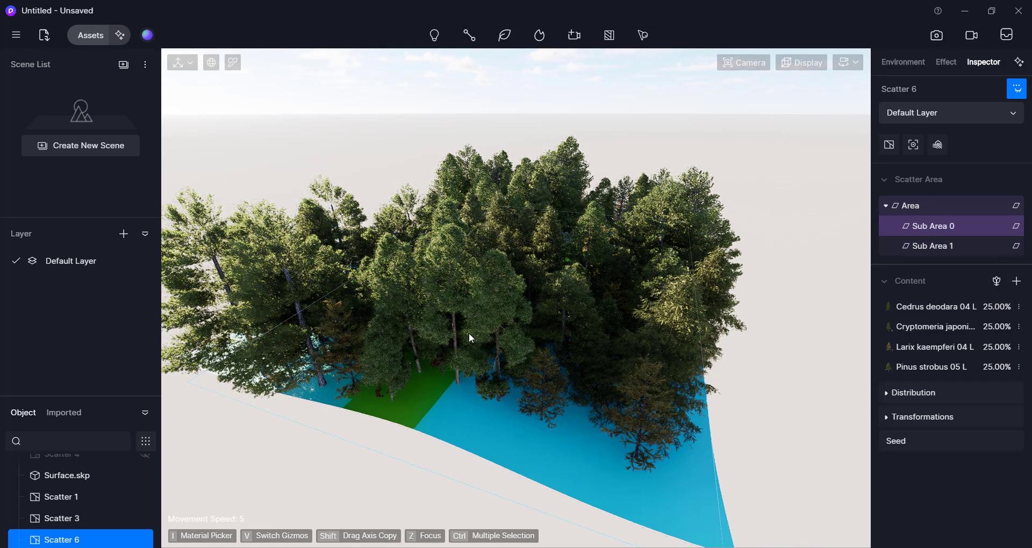
pyautogui.press('w')
pyautogui.press('a')
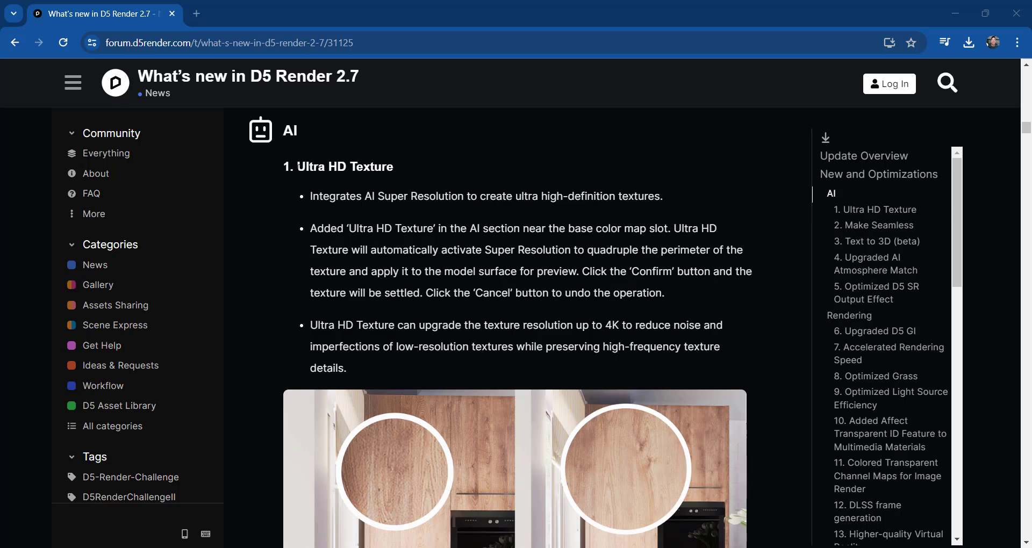
# Switch to the browser, check the D5 Render 2.7 release notes on Ultra HD Texture, and open Poly Haven's Oak Veneer 01 texture
pyautogui.scroll(-1, 461, 319)
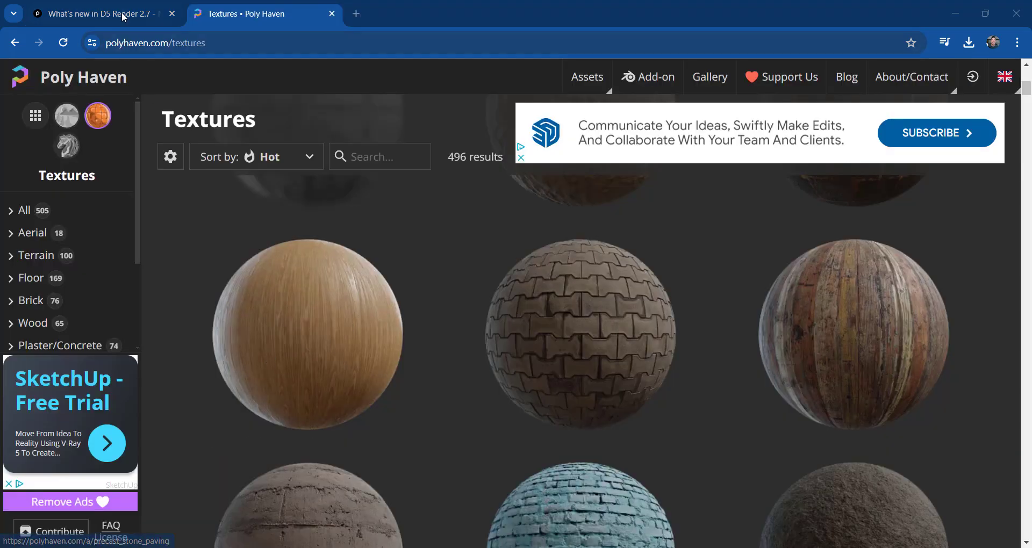
pyautogui.click(134, 13)
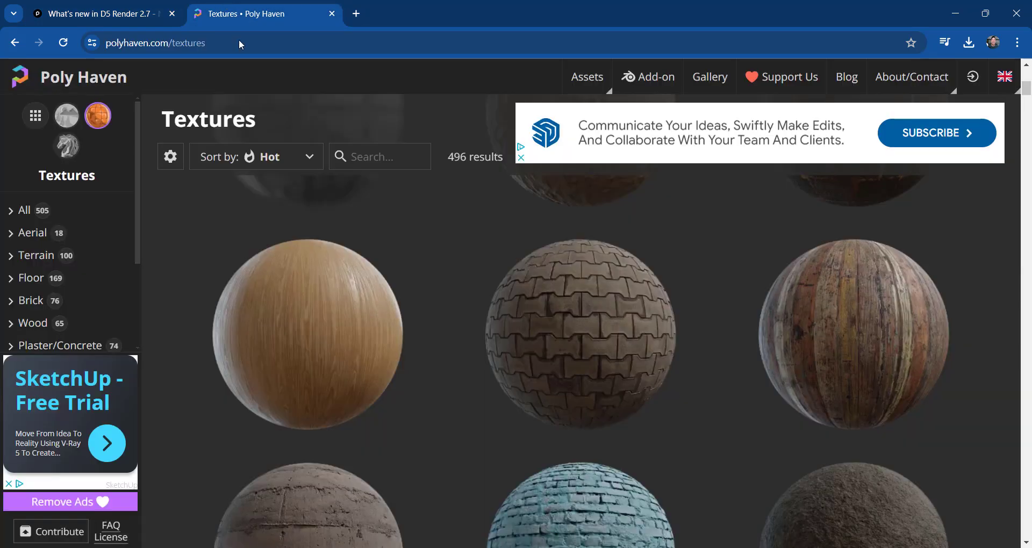
pyautogui.click(327, 411)
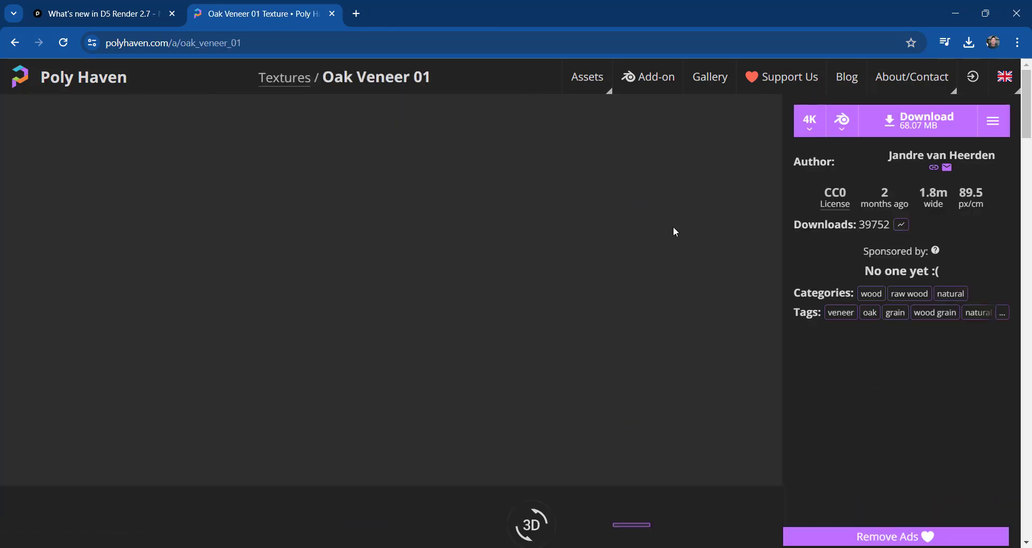
# Set the Oak Veneer 01 download to a 1K ZIP and exclude the Blend and Gltf files from its contents
pyautogui.click(816, 131)
pyautogui.click(818, 151)
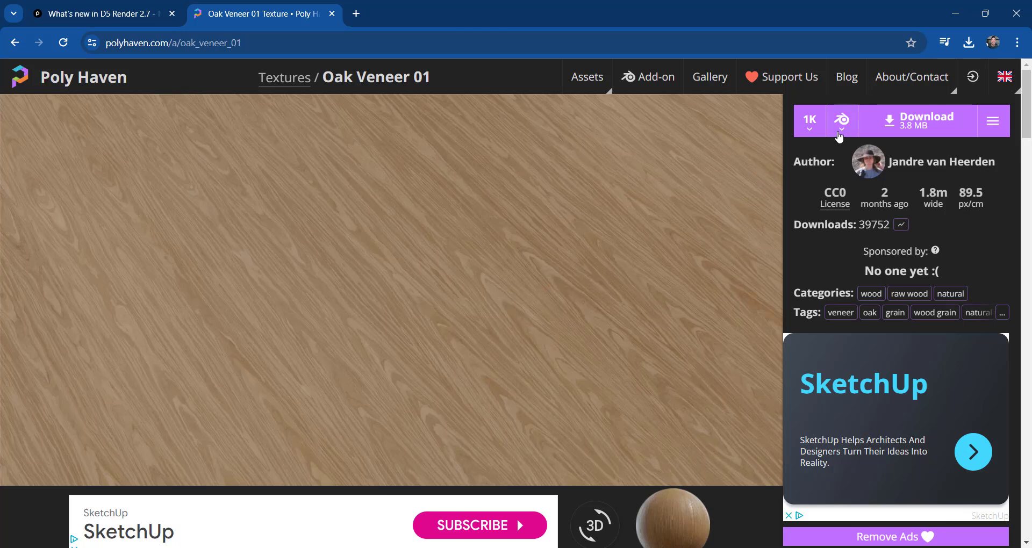
pyautogui.click(841, 120)
pyautogui.click(861, 204)
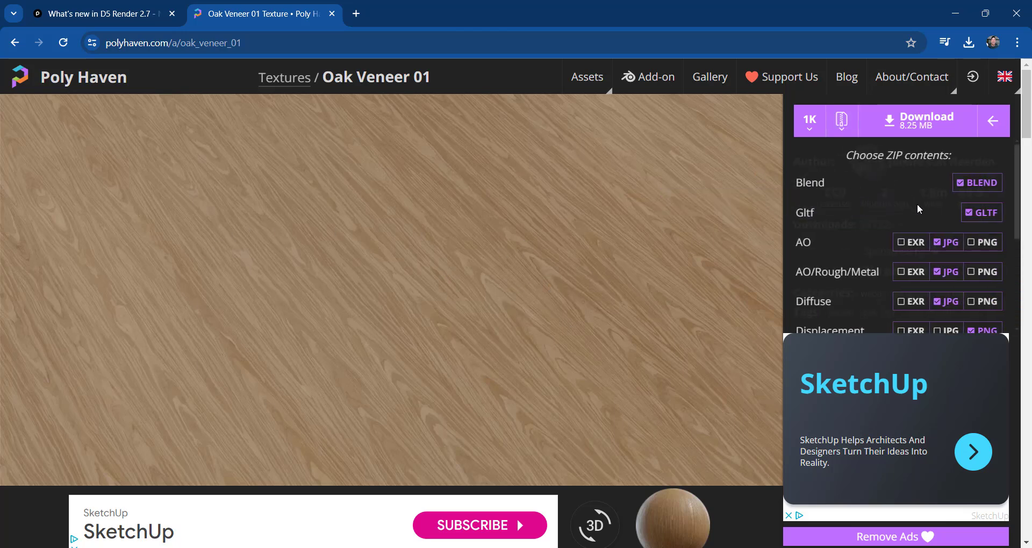
pyautogui.click(962, 183)
pyautogui.click(963, 213)
pyautogui.scroll(-1, 951, 247)
pyautogui.scroll(-1, 914, 293)
pyautogui.scroll(1, 908, 295)
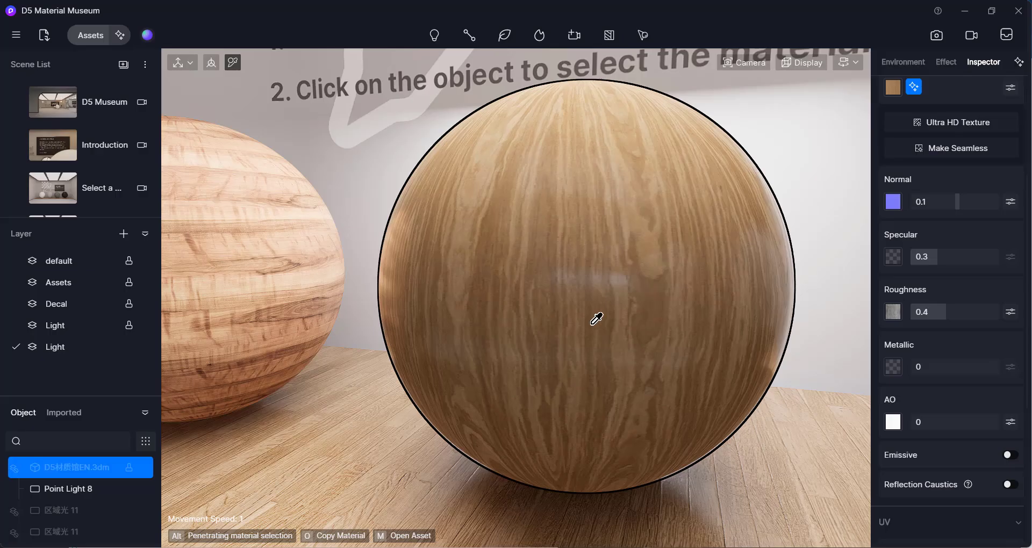
# Switch to the D5 Material Museum scene, sample the oak veneer sphere's material and show the AI options of its base color map
pyautogui.moveTo(594, 315); pyautogui.dragTo(873, 253, button='right')
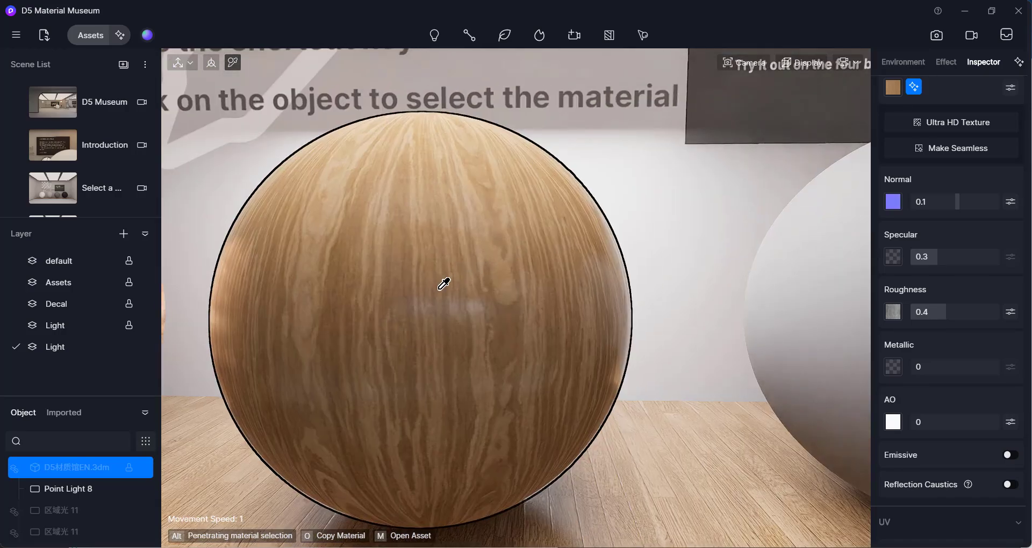
pyautogui.moveTo(431, 293); pyautogui.dragTo(460, 278, button='right')
pyautogui.press('Escape')
pyautogui.press('Escape')
pyautogui.press('i')
pyautogui.click(518, 257)
pyautogui.scroll(4, 999, 171)
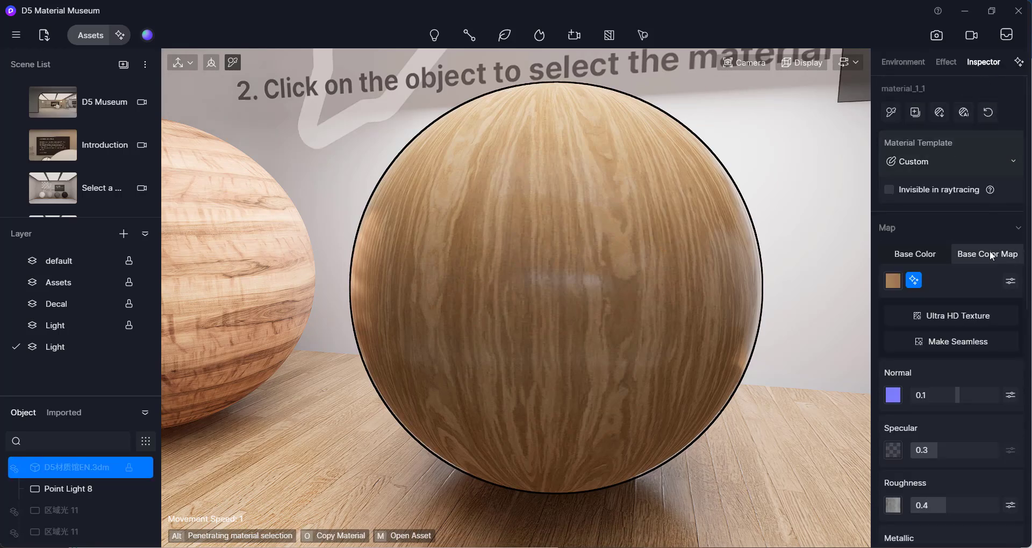
pyautogui.click(915, 281)
pyautogui.click(914, 282)
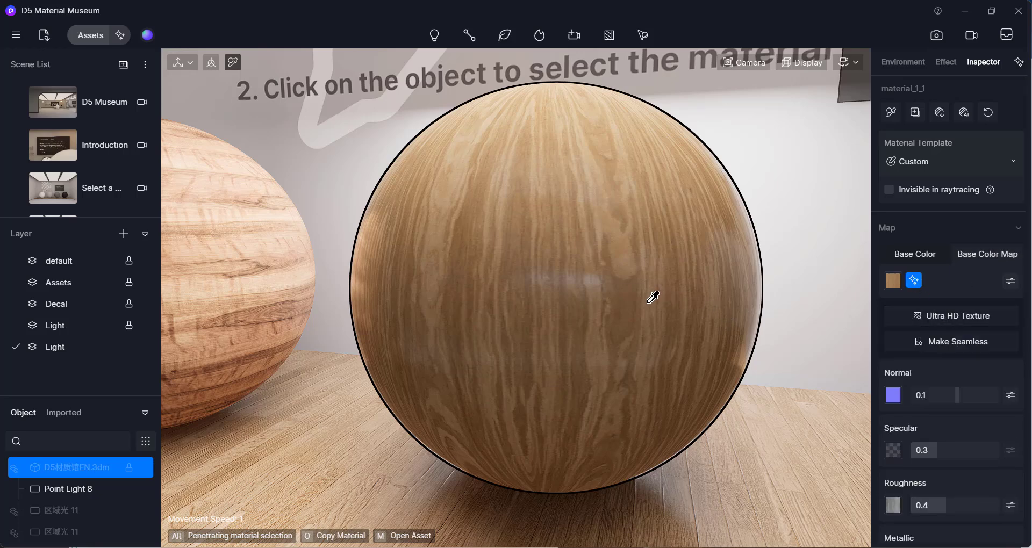
# Generate and apply an Ultra HD Texture for the veneer sphere's base color map and inspect the wood grain up close
pyautogui.moveTo(648, 304); pyautogui.dragTo(678, 304, button='right')
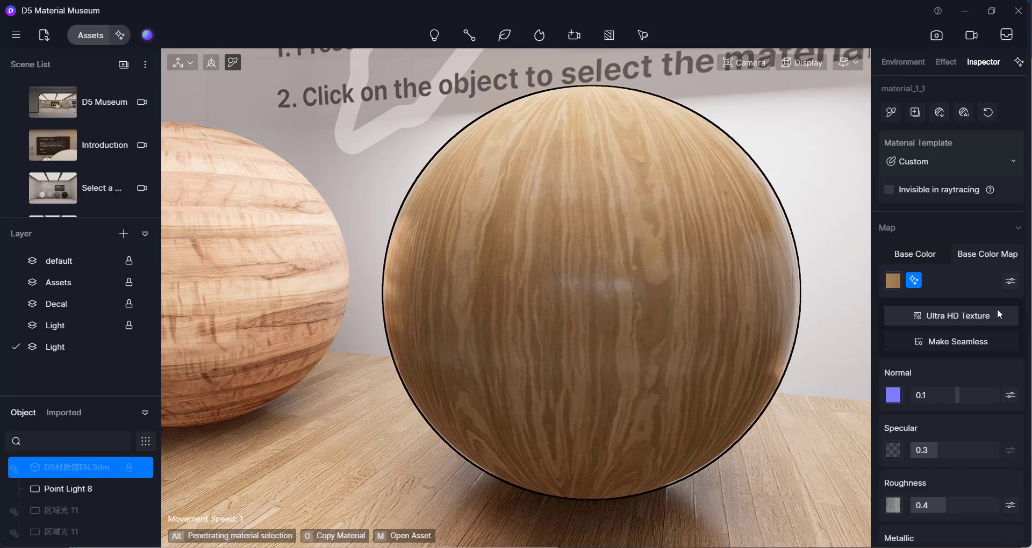
pyautogui.click(966, 316)
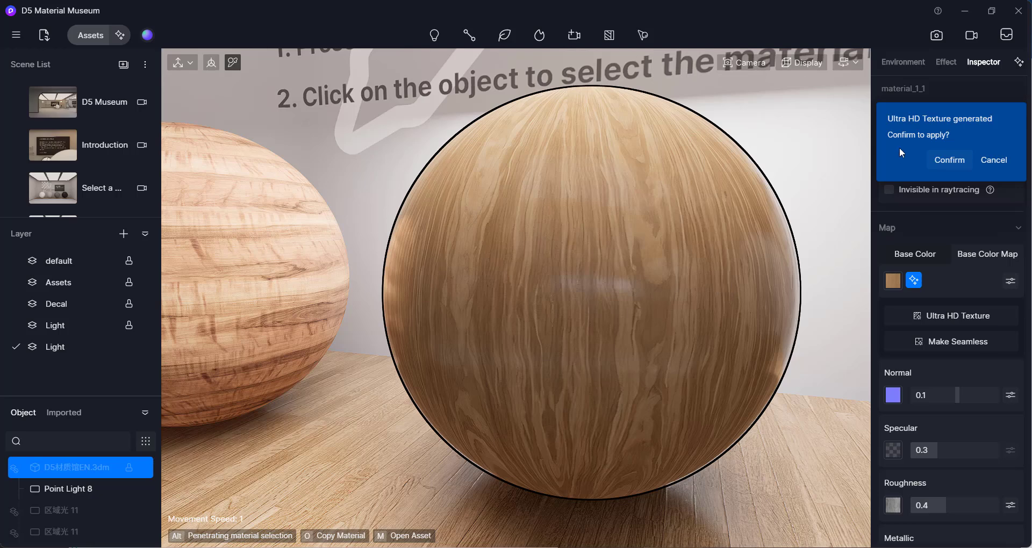
pyautogui.click(948, 161)
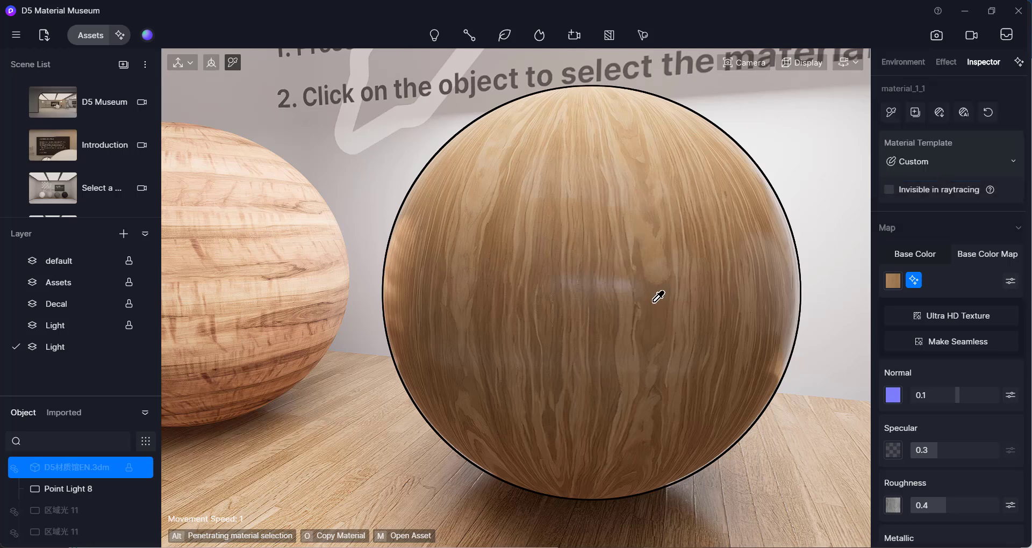
pyautogui.scroll(2, 651, 296)
pyautogui.scroll(3, 649, 297)
pyautogui.scroll(5, 649, 297)
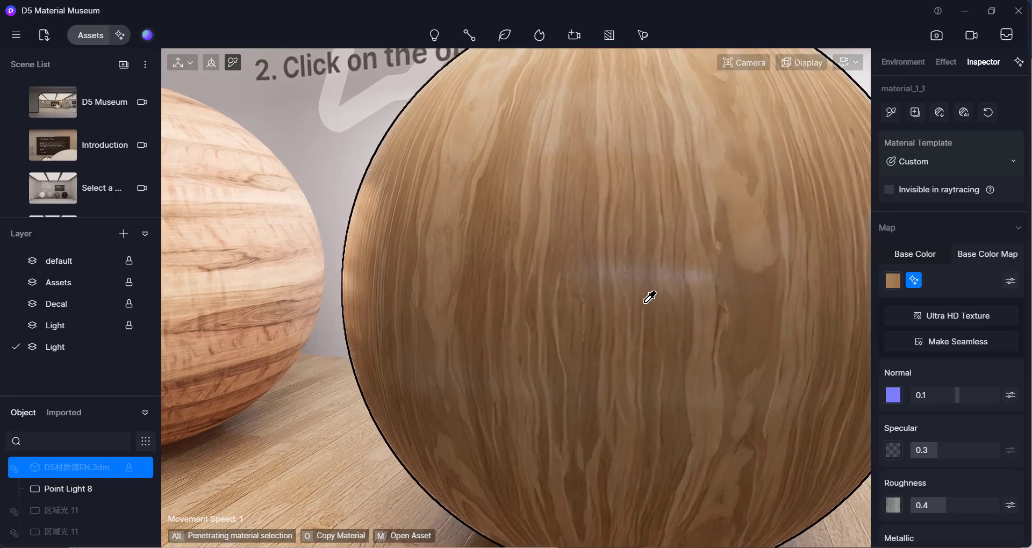
pyautogui.scroll(-5, 645, 286)
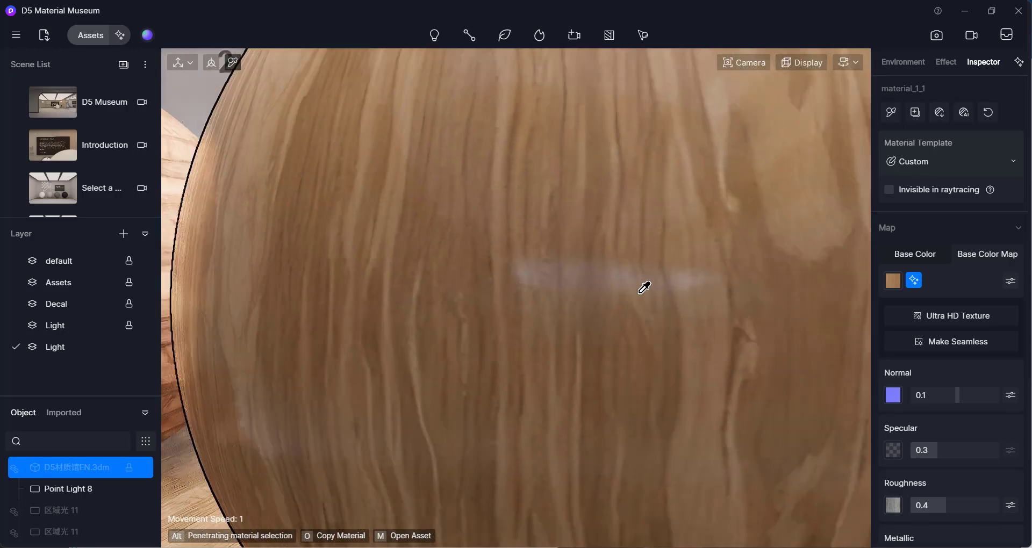
pyautogui.scroll(-4, 649, 281)
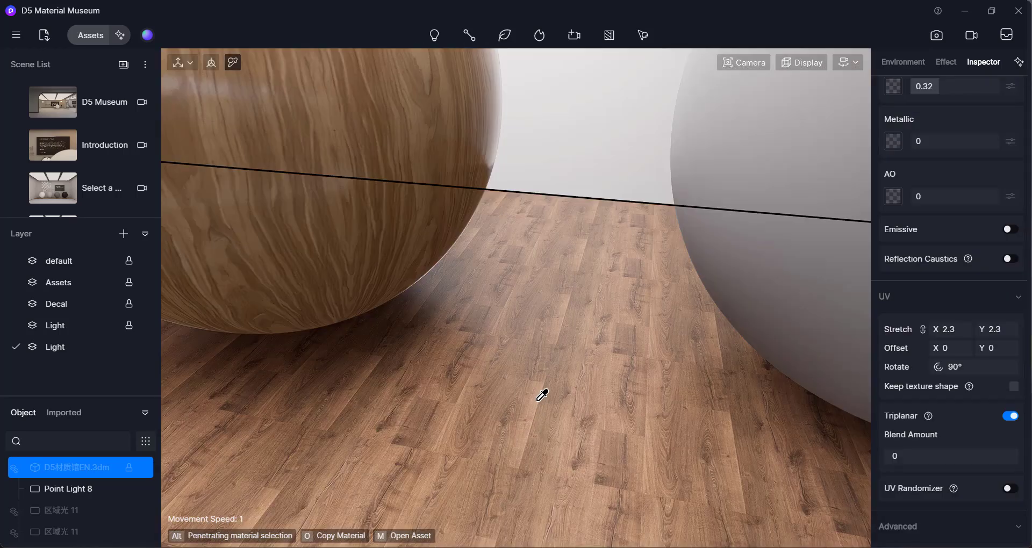
# Make the wood floor's base color map seamless along its horizontal and vertical edges and accept the generated map
pyautogui.click(735, 547)
pyautogui.click(771, 547)
pyautogui.moveTo(553, 443); pyautogui.dragTo(541, 426, button='right')
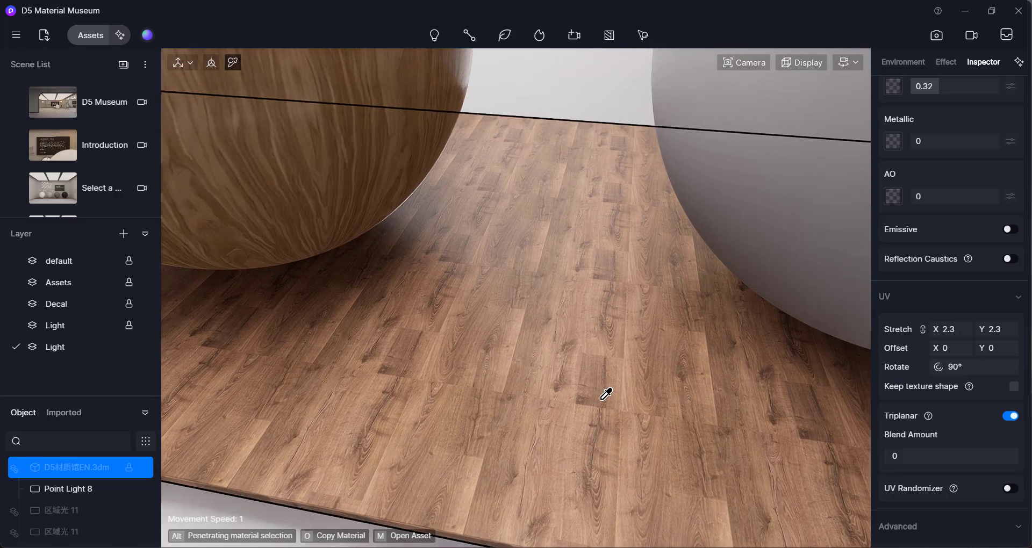
pyautogui.moveTo(584, 367); pyautogui.dragTo(585, 358, button='right')
pyautogui.scroll(3, 993, 285)
pyautogui.scroll(3, 992, 283)
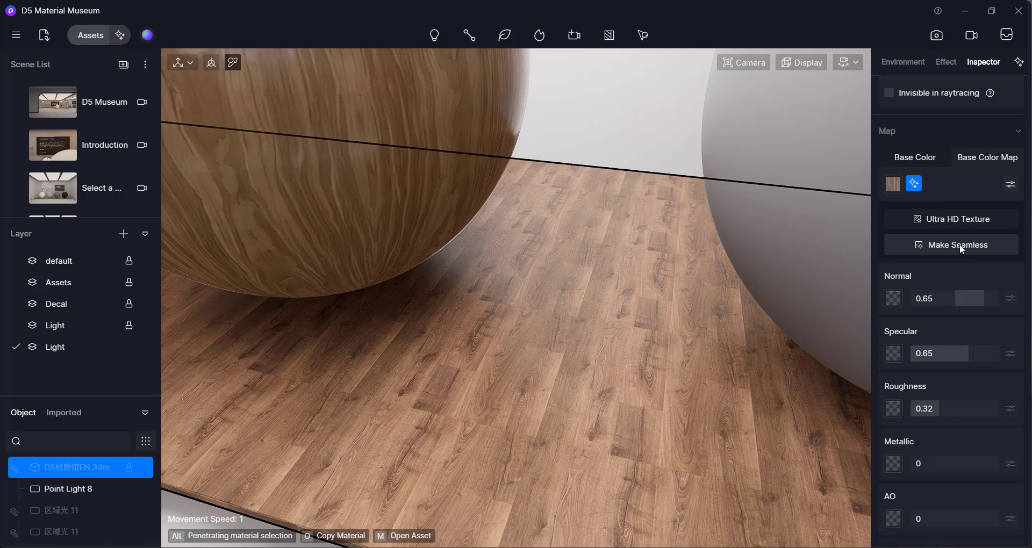
pyautogui.click(961, 246)
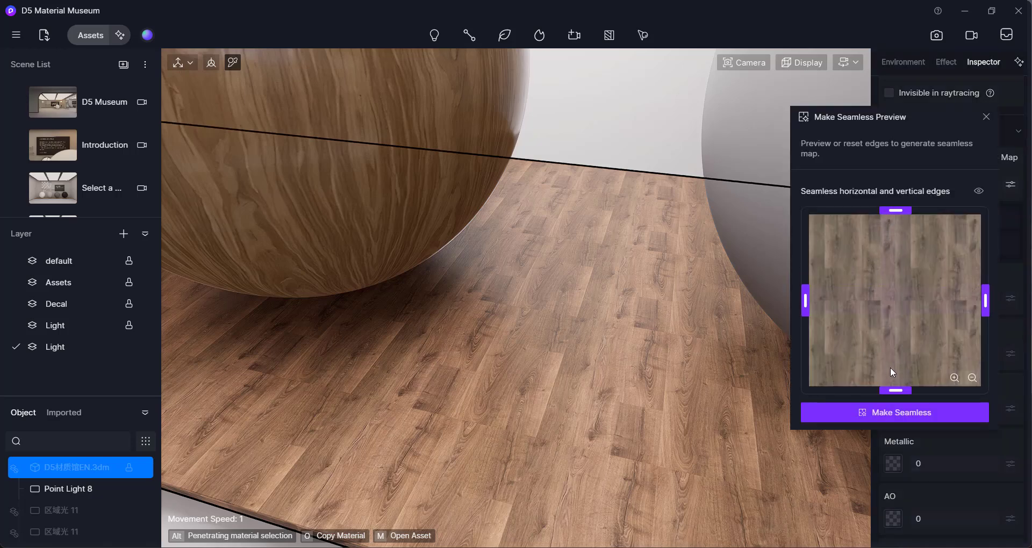
pyautogui.click(894, 415)
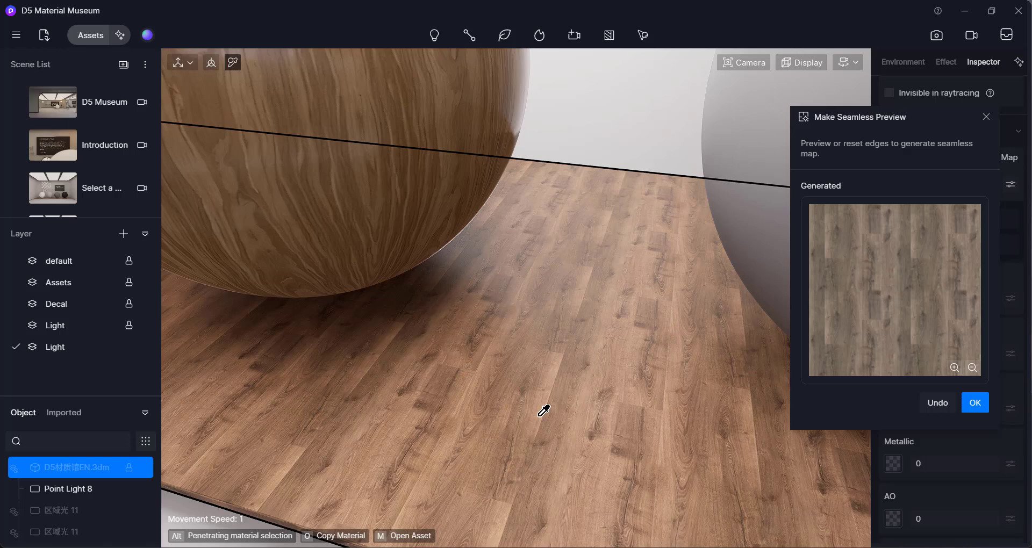
pyautogui.click(976, 405)
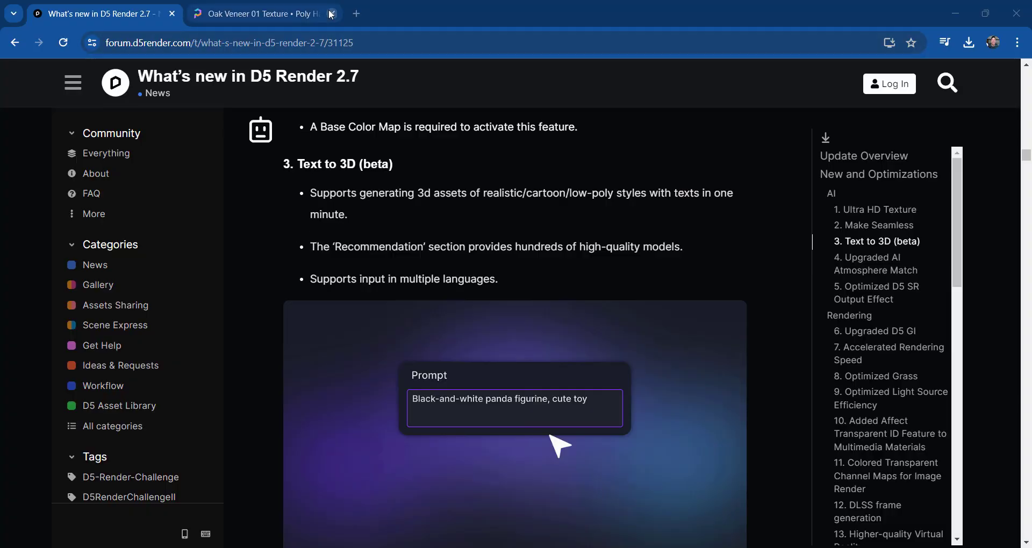
# Close the Oak Veneer 01 page in the browser and highlight the Text to 3D (beta) heading in the release notes
pyautogui.click(332, 13)
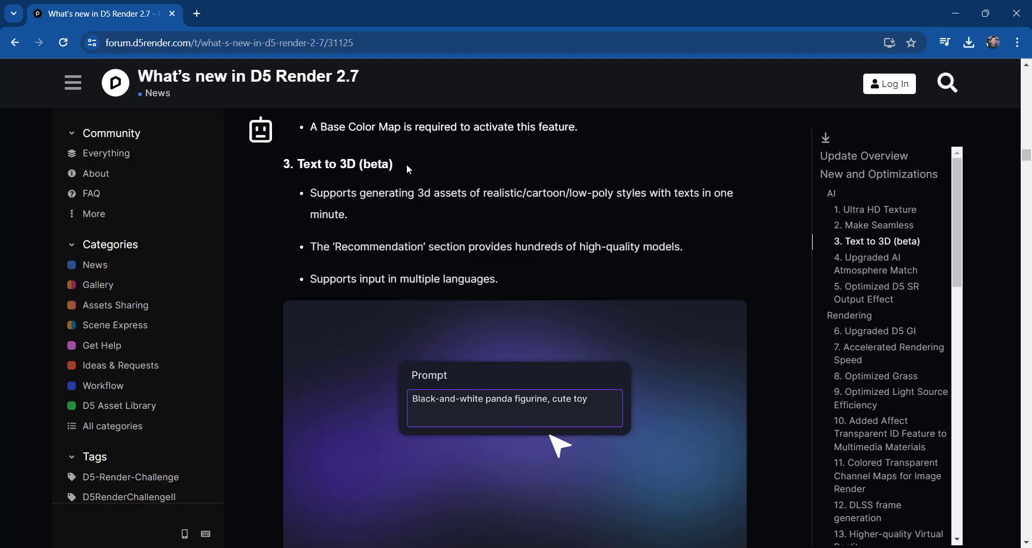
pyautogui.moveTo(409, 170); pyautogui.dragTo(282, 166)
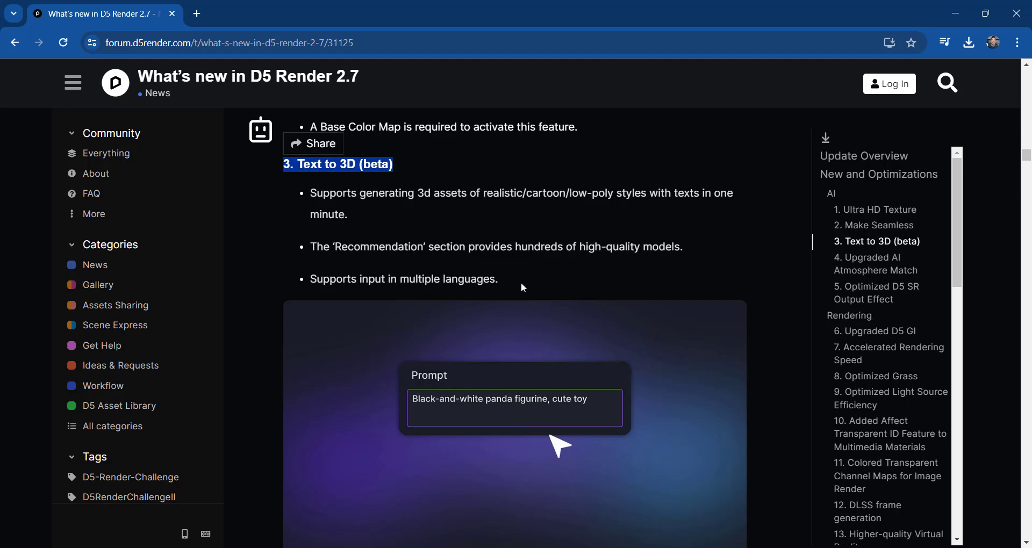
pyautogui.click(523, 306)
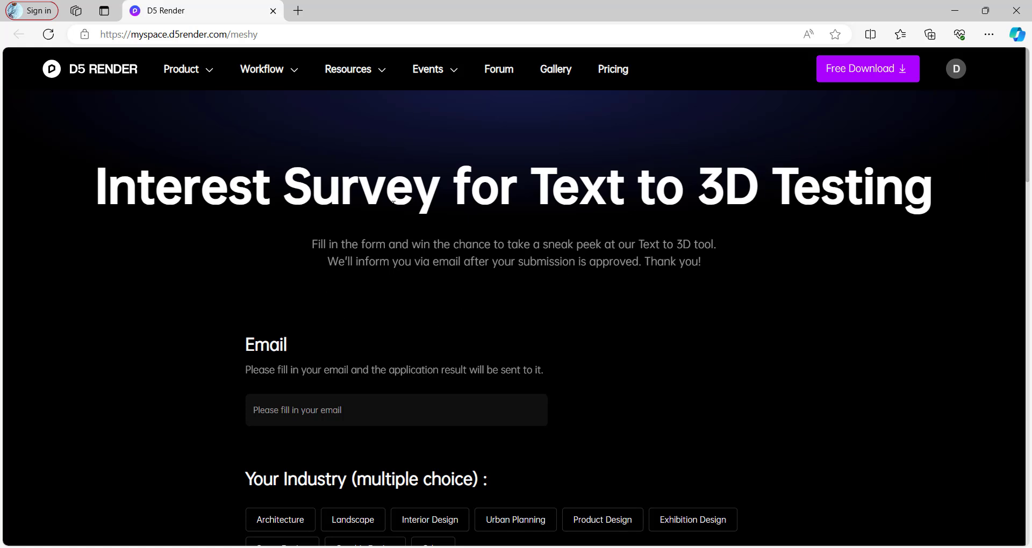
# Look through the Interest Survey for Text to 3D Testing form from the email field to the beta test question
pyautogui.scroll(-1, 422, 206)
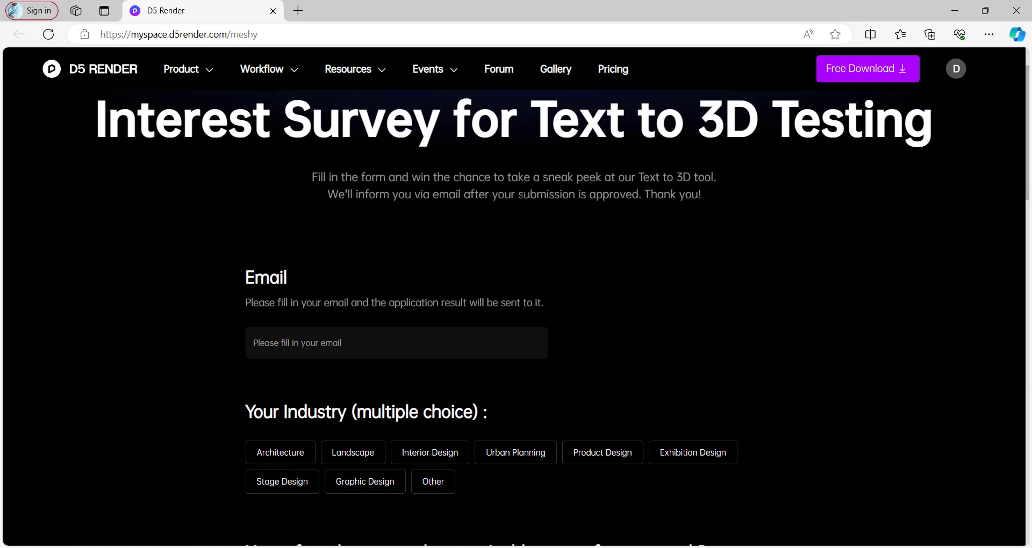
pyautogui.scroll(1, 516, 290)
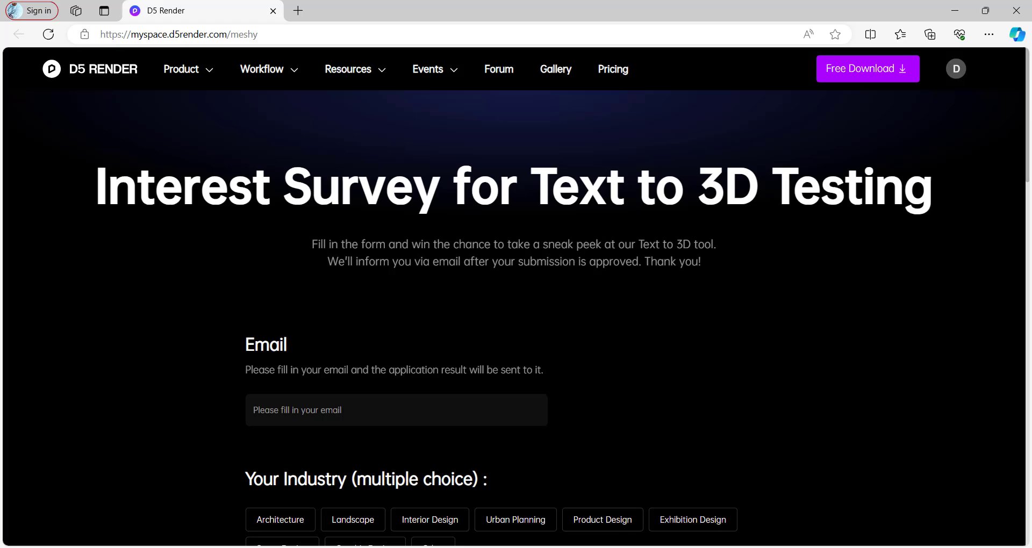
pyautogui.scroll(-12, 427, 317)
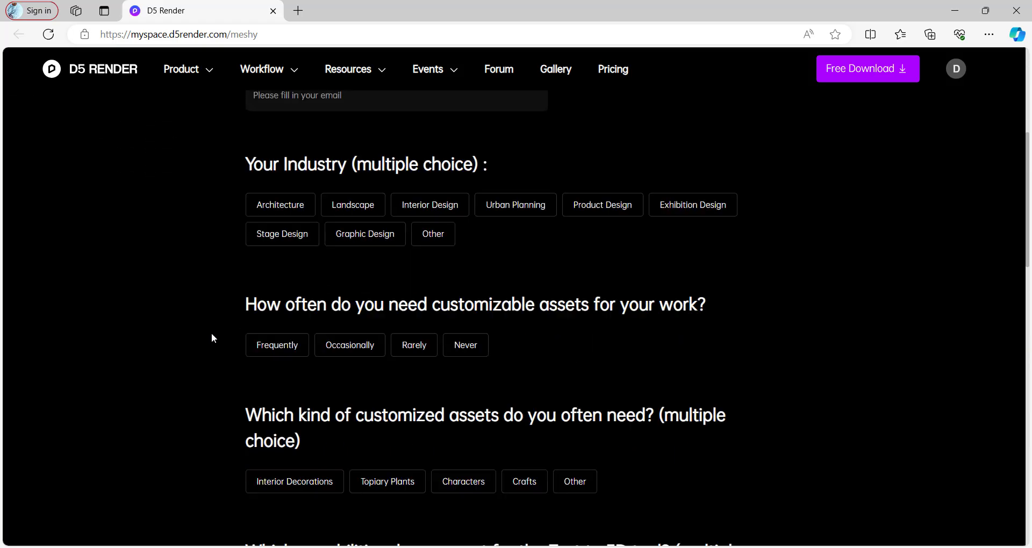
pyautogui.scroll(-6, 213, 338)
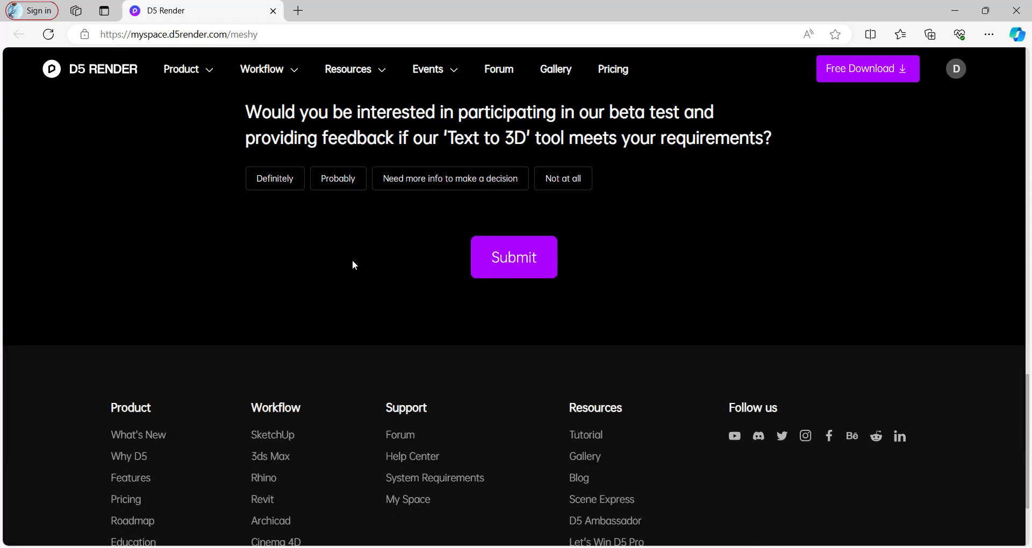
pyautogui.scroll(3, 353, 265)
pyautogui.click(563, 380)
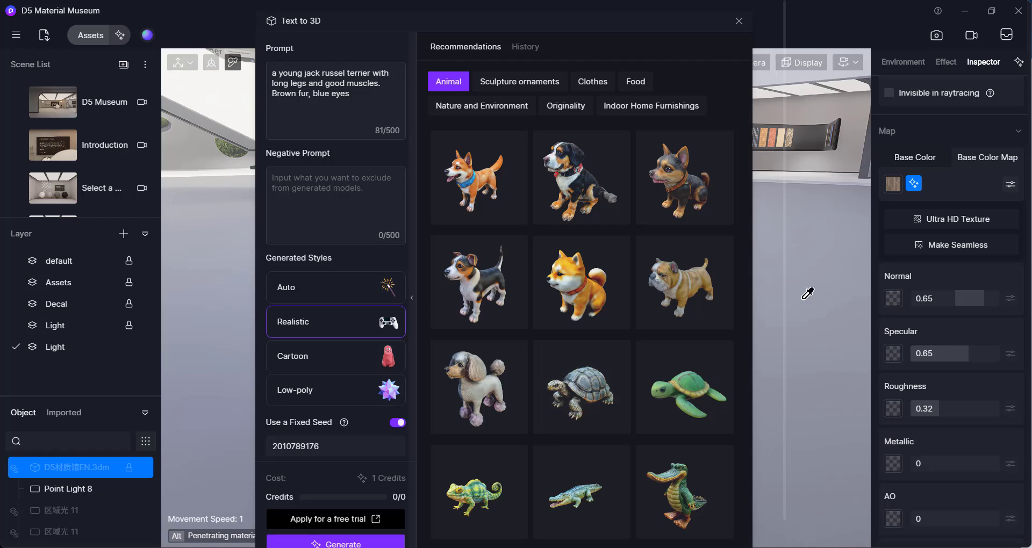
# Browse the Text to 3D recommended models in the Animal, Nature and Environment, and Indoor Home Furnishings categories
pyautogui.scroll(-1, 423, 413)
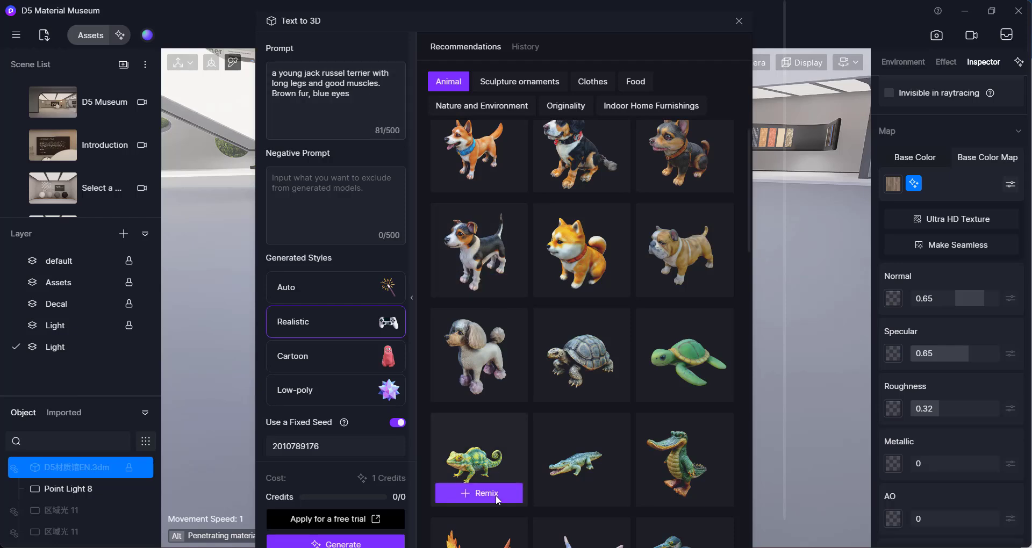
pyautogui.click(507, 82)
pyautogui.click(528, 107)
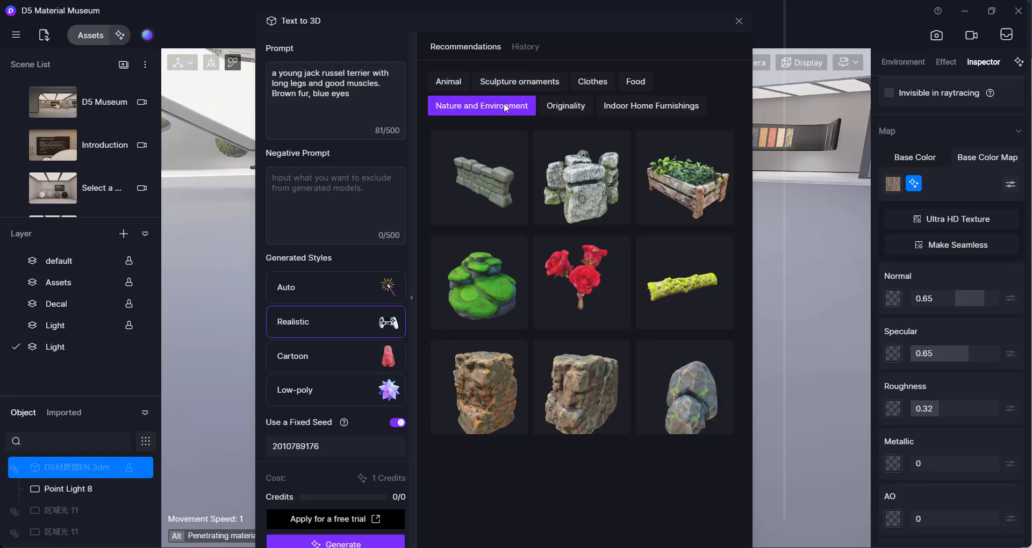
pyautogui.click(587, 106)
pyautogui.click(634, 107)
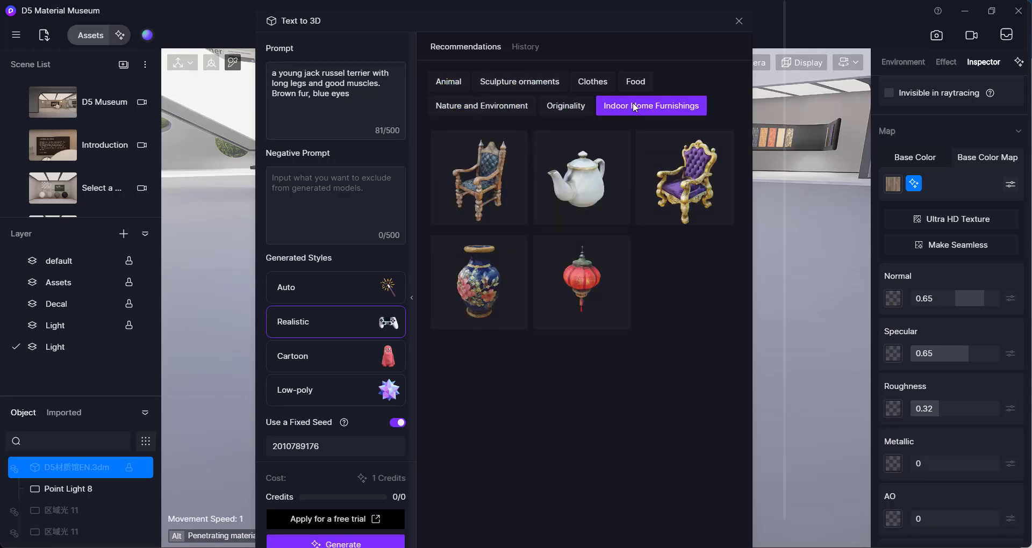
pyautogui.moveTo(585, 192)
pyautogui.click(551, 108)
pyautogui.click(497, 106)
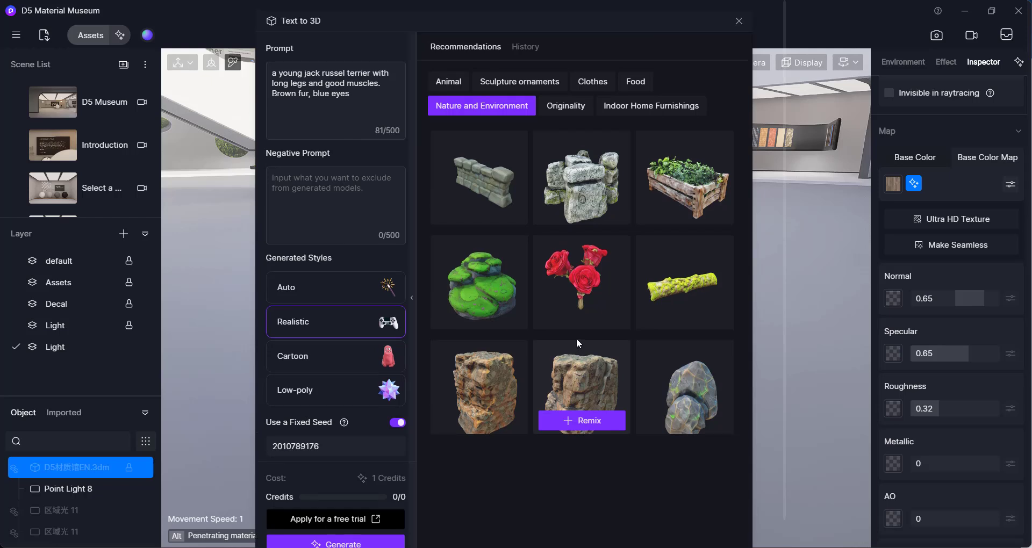
pyautogui.moveTo(524, 321)
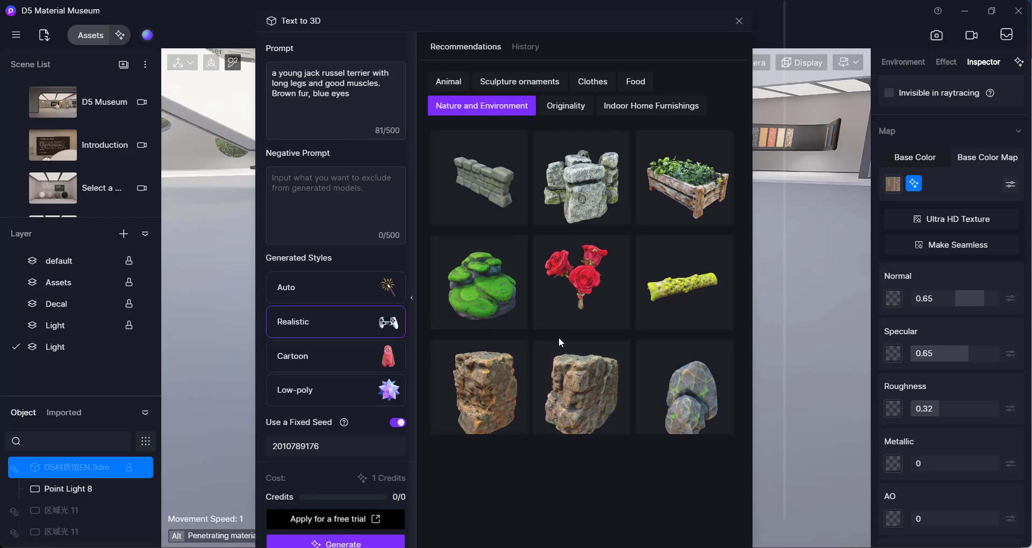
pyautogui.moveTo(497, 235)
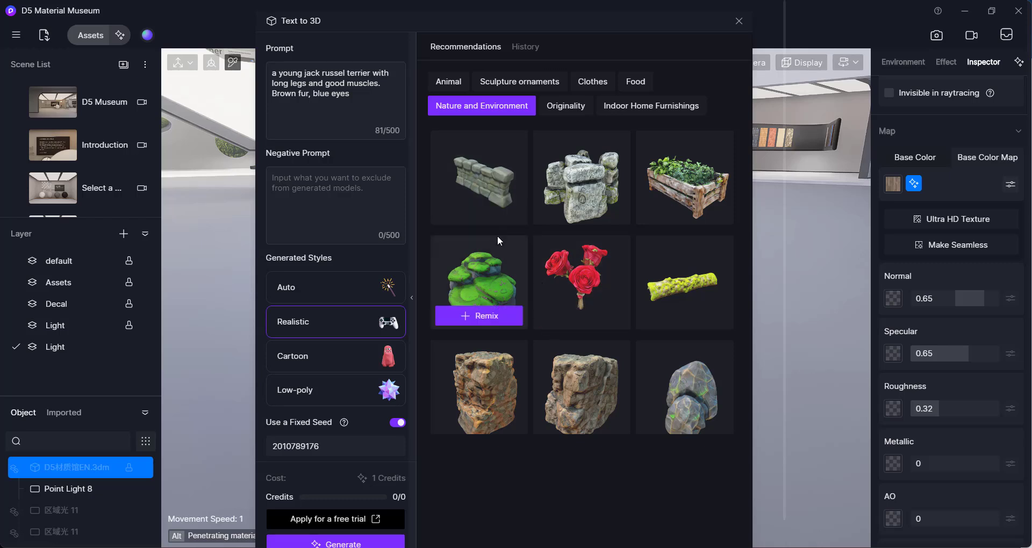
# Switch to the D5 Render 2.7 release notes in the browser and highlight the two points under Upgraded AI Atmosphere Match
pyautogui.scroll(-1, 498, 236)
pyautogui.scroll(1, 500, 245)
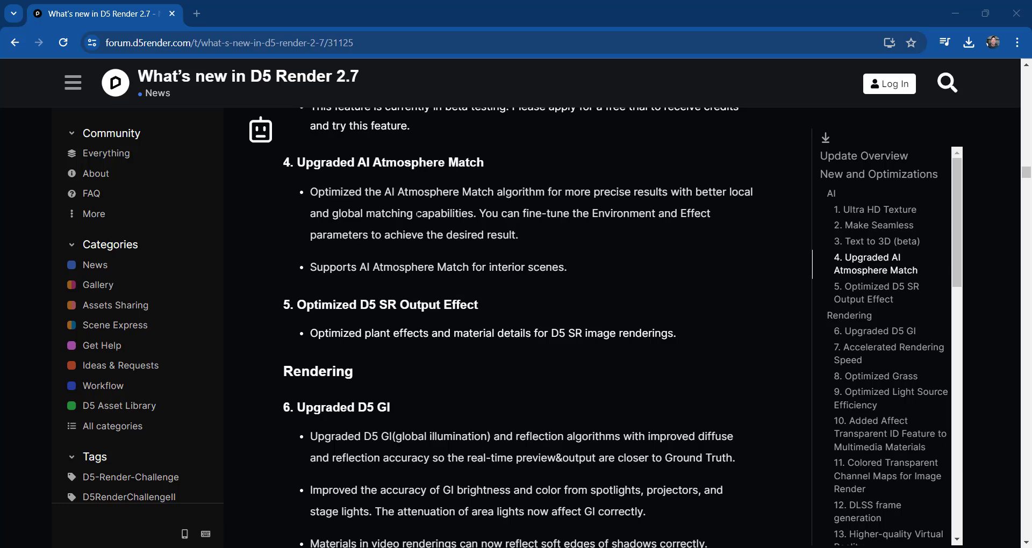
pyautogui.moveTo(310, 192); pyautogui.dragTo(582, 264)
pyautogui.click(457, 214)
pyautogui.scroll(-1, 388, 205)
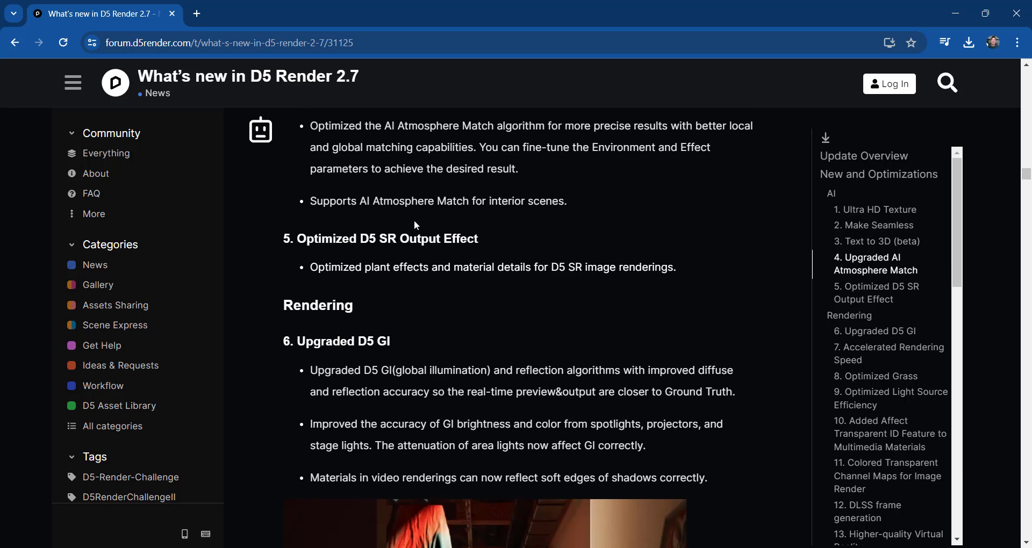
pyautogui.scroll(1, 414, 221)
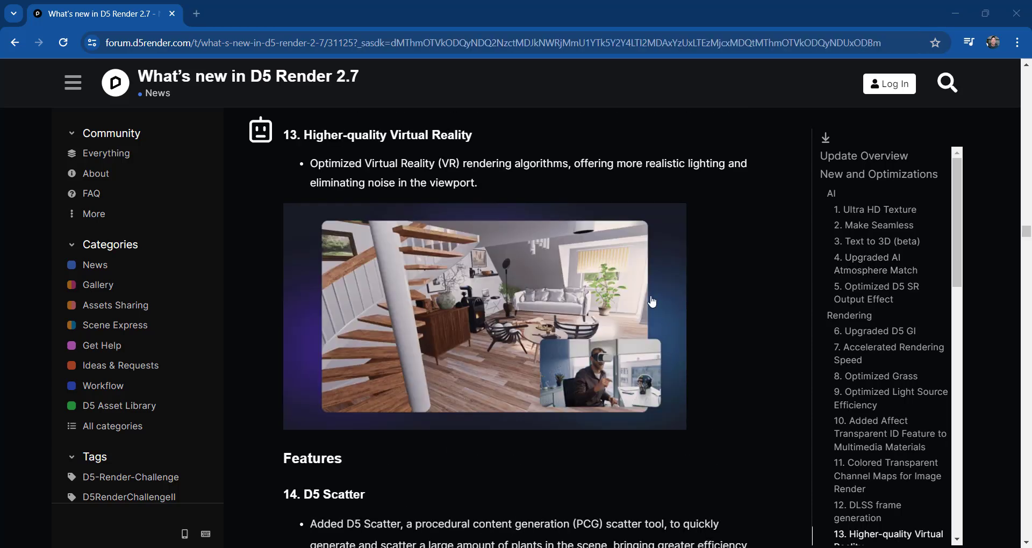
# Examine the Higher-quality Virtual Reality section and look through the release notes' table of contents beyond the Rendering features
pyautogui.scroll(-1, 650, 301)
pyautogui.scroll(-3, 960, 289)
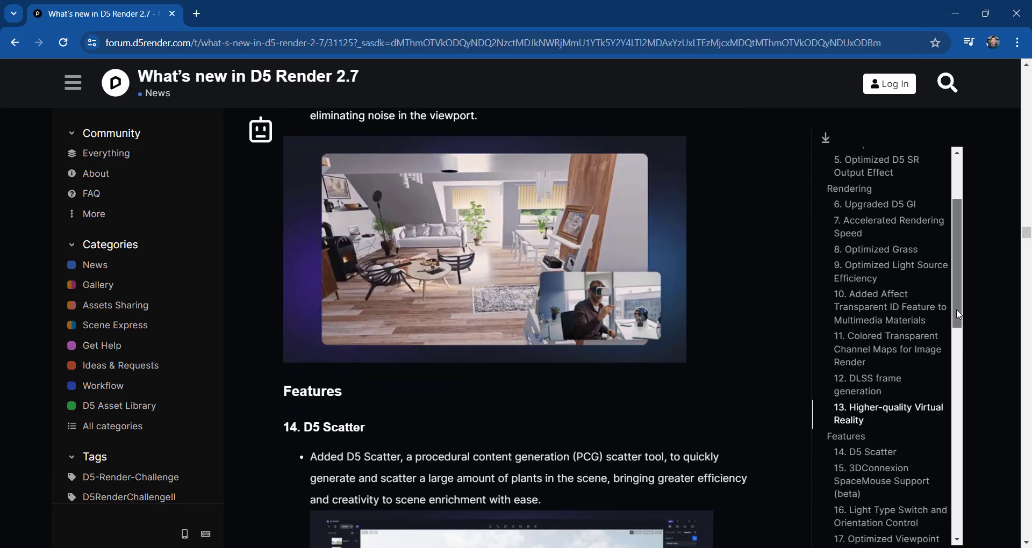
pyautogui.scroll(-1, 960, 339)
pyautogui.moveTo(960, 339); pyautogui.dragTo(961, 383)
pyautogui.scroll(2, 484, 260)
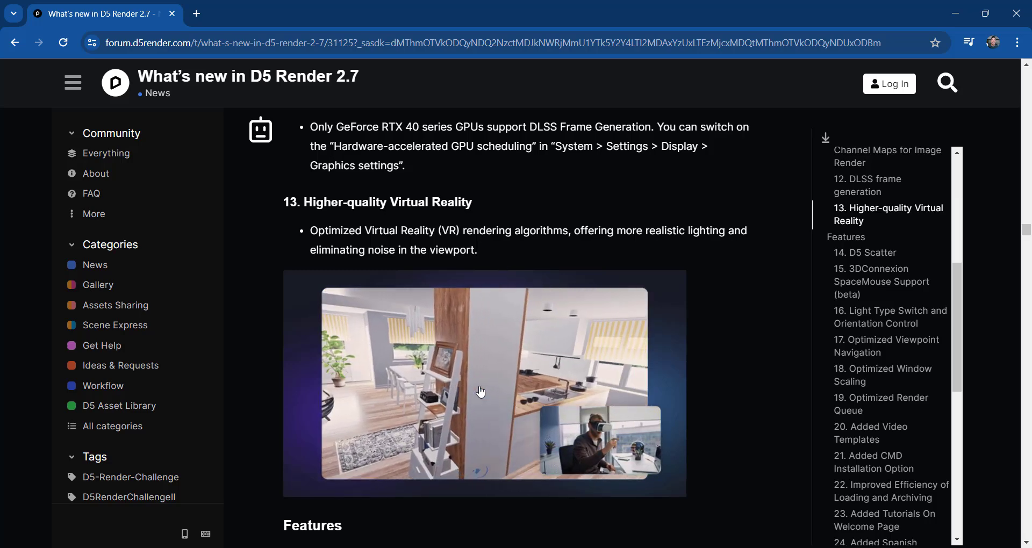
# Read through the release notes from 3DConnexion SpaceMouse Support to the start of the Workflow section
pyautogui.scroll(-10, 302, 358)
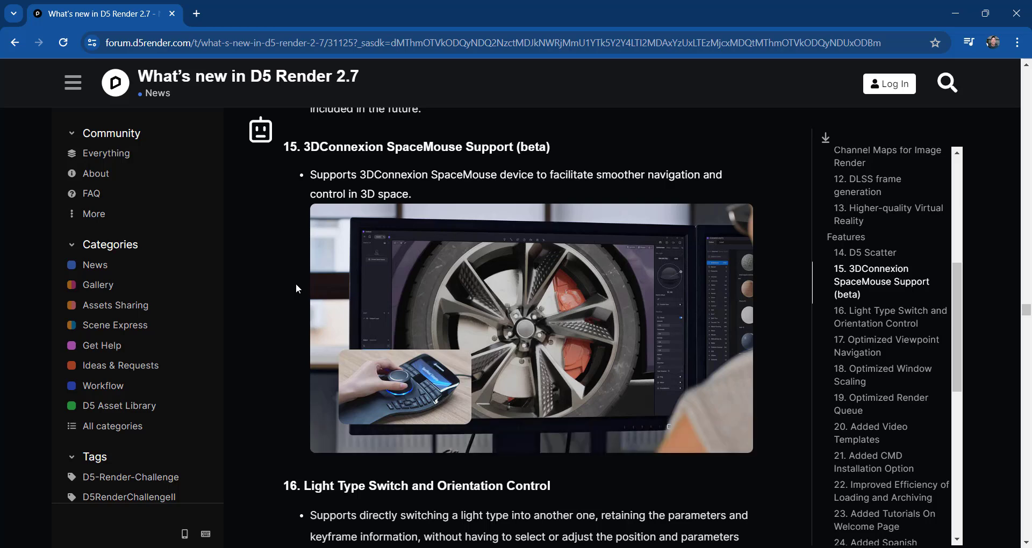
pyautogui.scroll(-6, 296, 283)
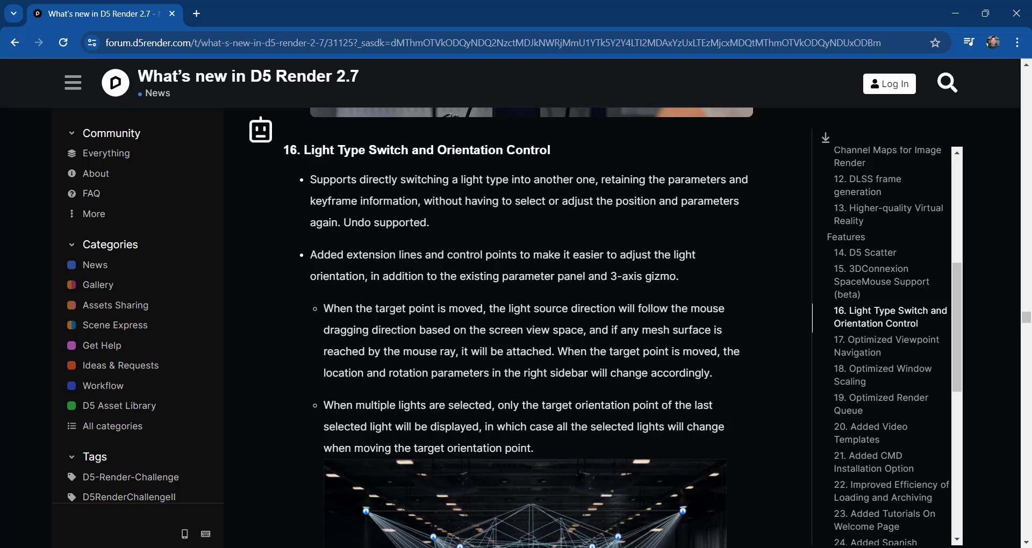
pyautogui.scroll(-2, 534, 466)
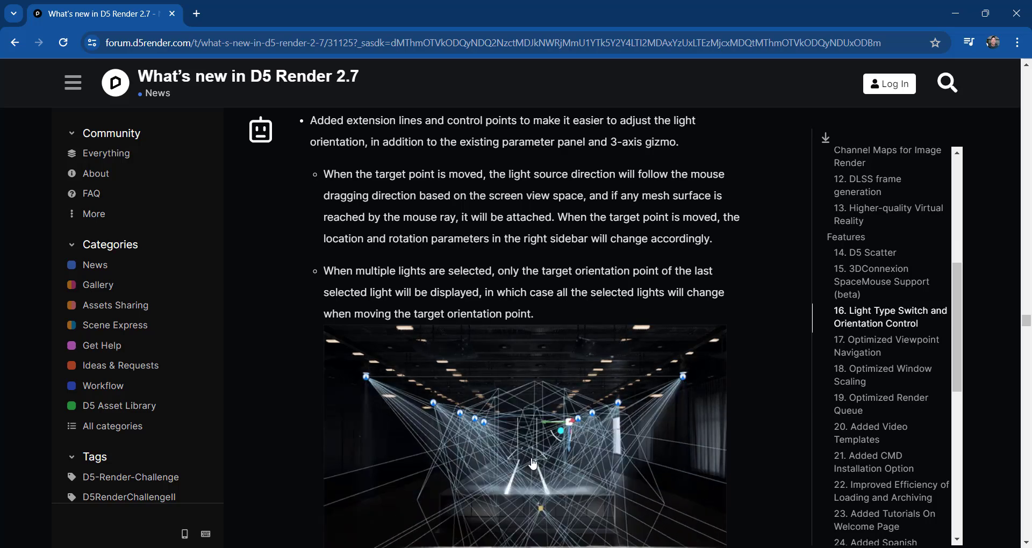
pyautogui.scroll(-15, 276, 315)
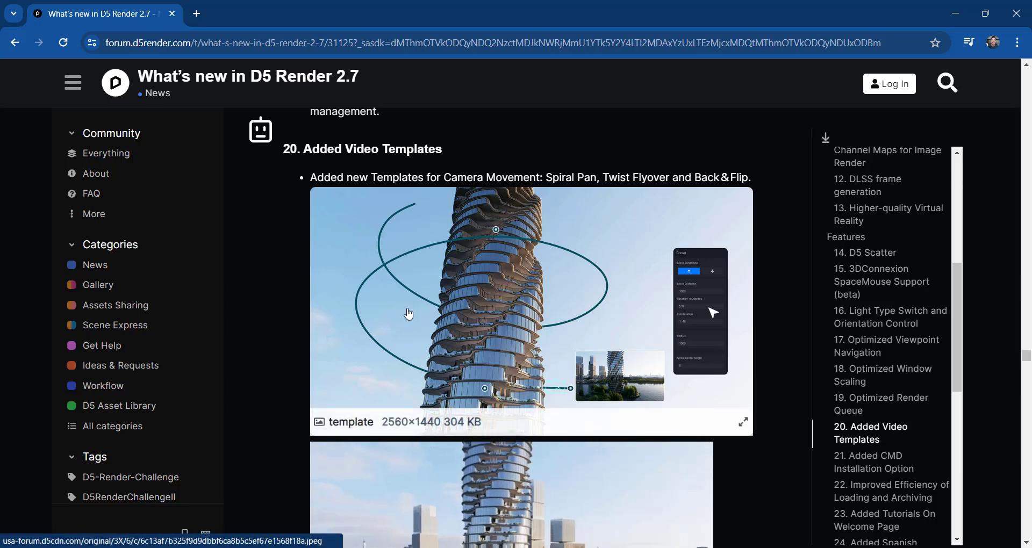
pyautogui.scroll(-6, 412, 267)
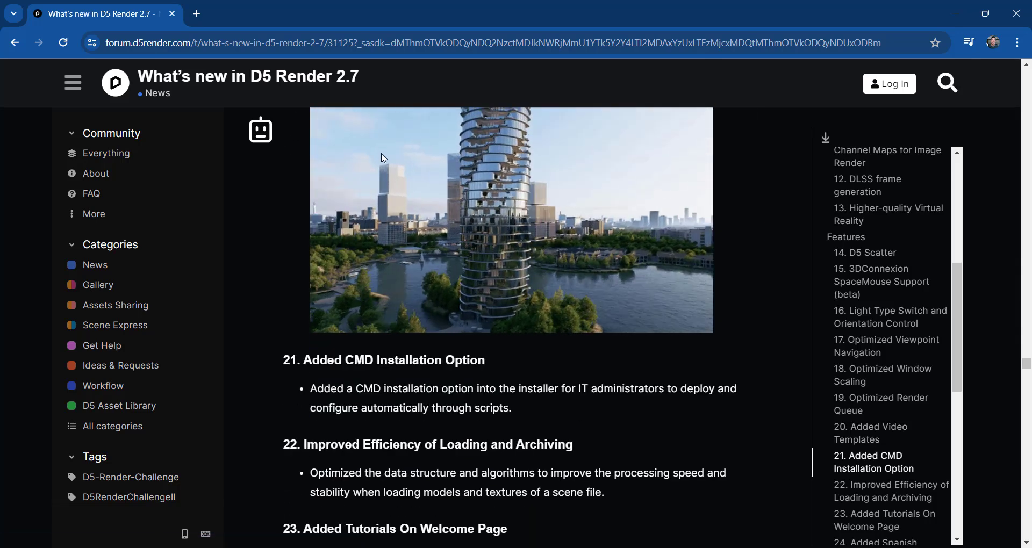
pyautogui.scroll(-7, 480, 324)
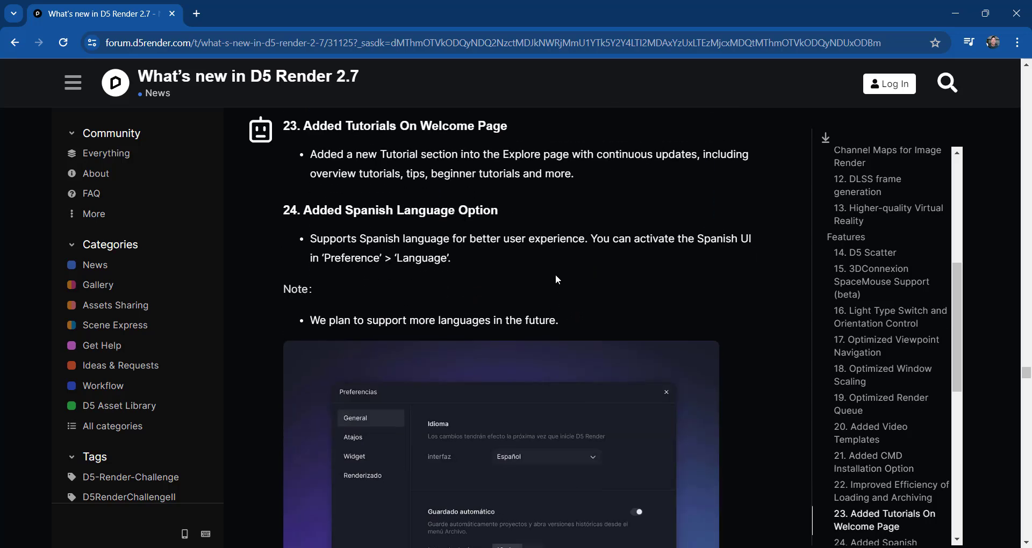
pyautogui.scroll(-2, 559, 271)
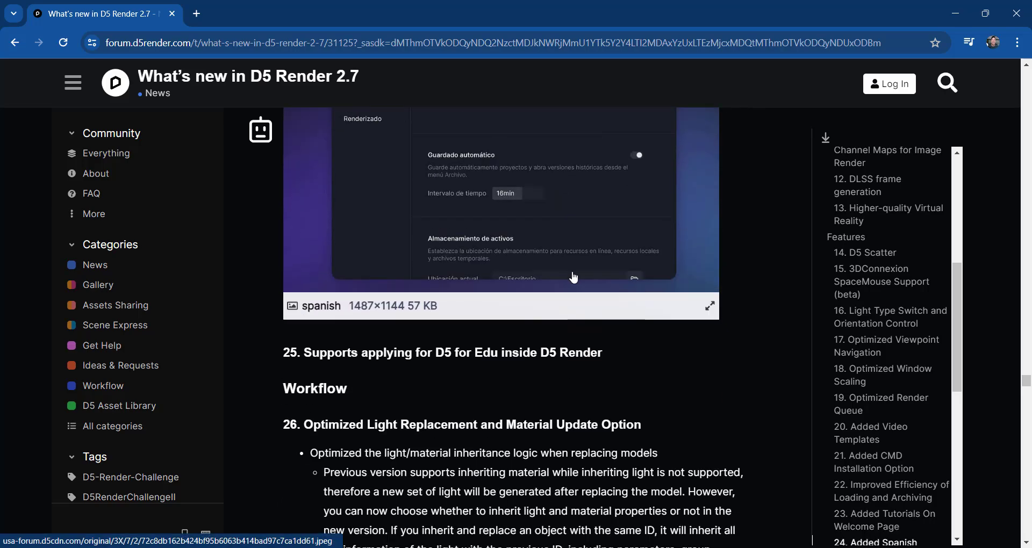